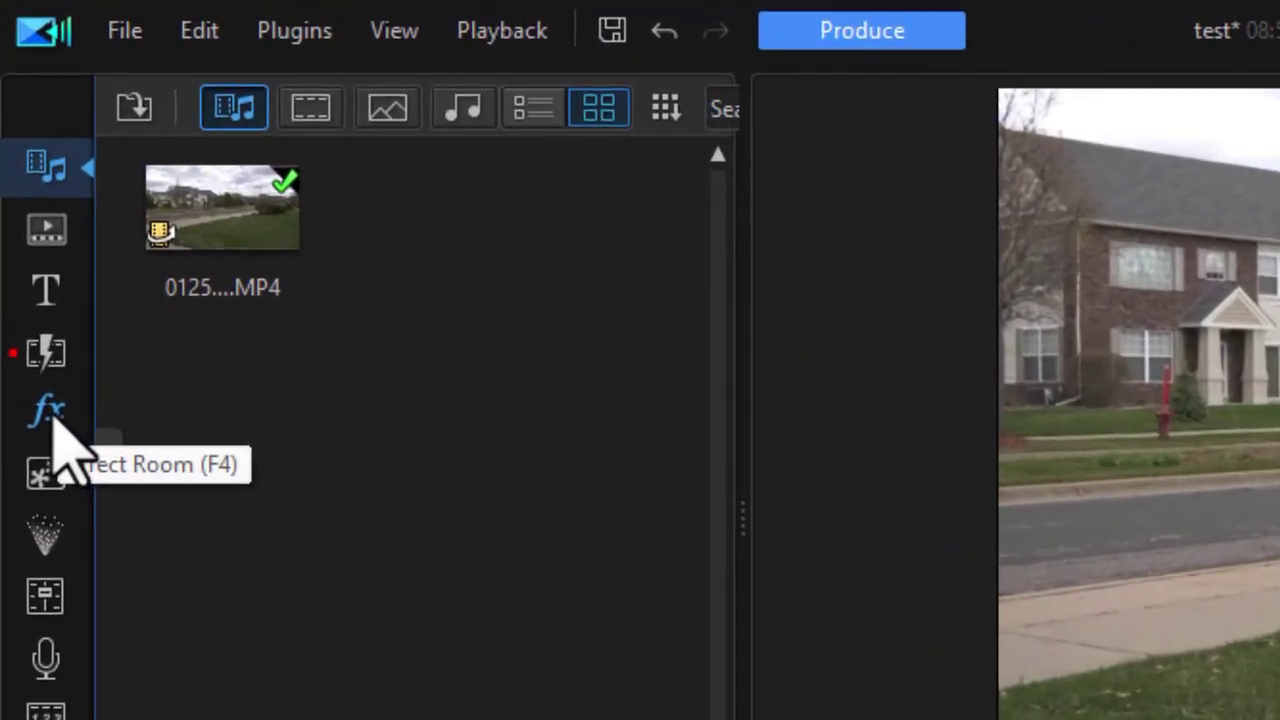
Switch to the Effect Room (F4) to show video effect presets like Vintage Sepia and 70s Flick.
{"action": "left_click", "coordinate": [55, 420]}
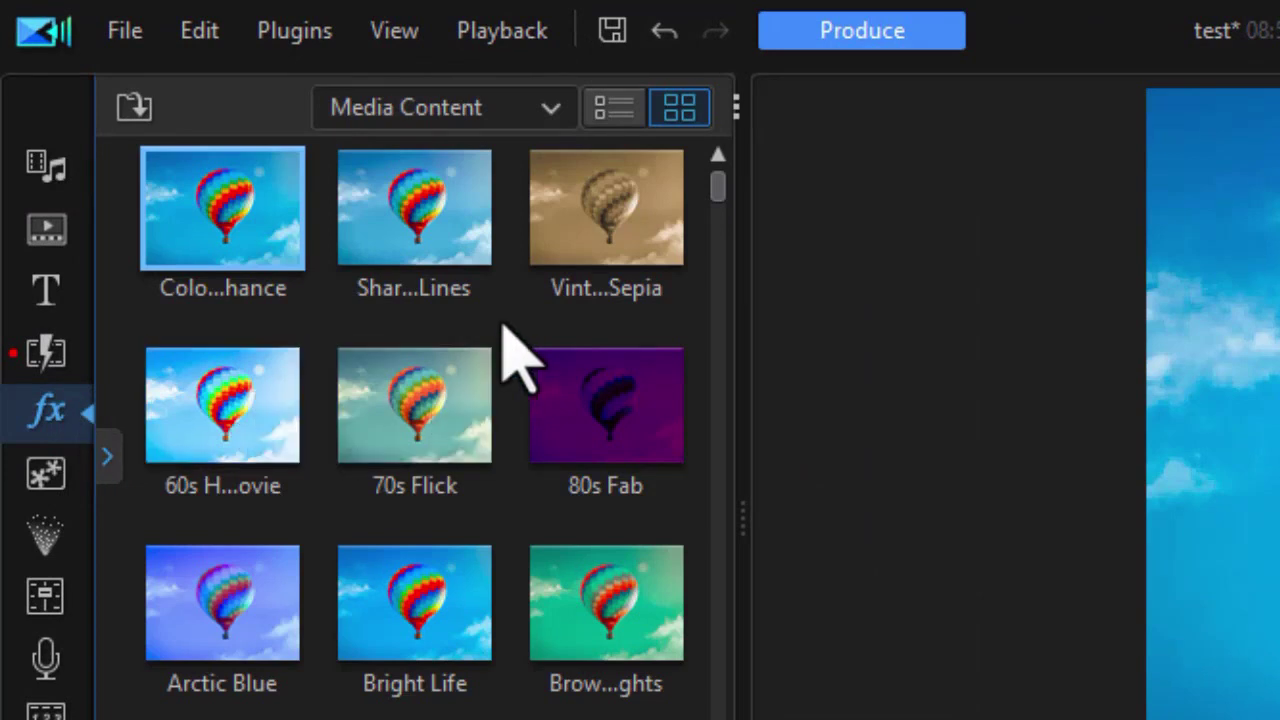
Filter effects to 3rd Party in Details view and drop BCC Wire Remover onto the 01250001 clip.
{"action": "left_click", "coordinate": [550, 108]}
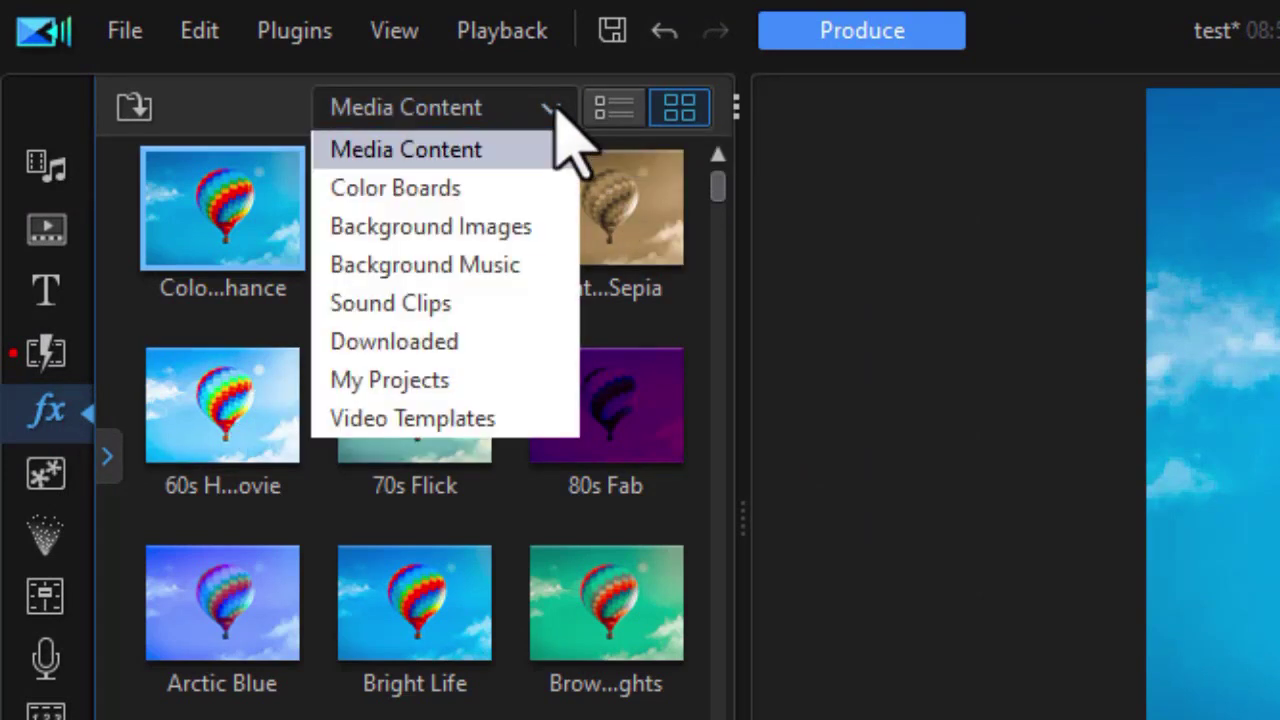
{"action": "left_click", "coordinate": [478, 108]}
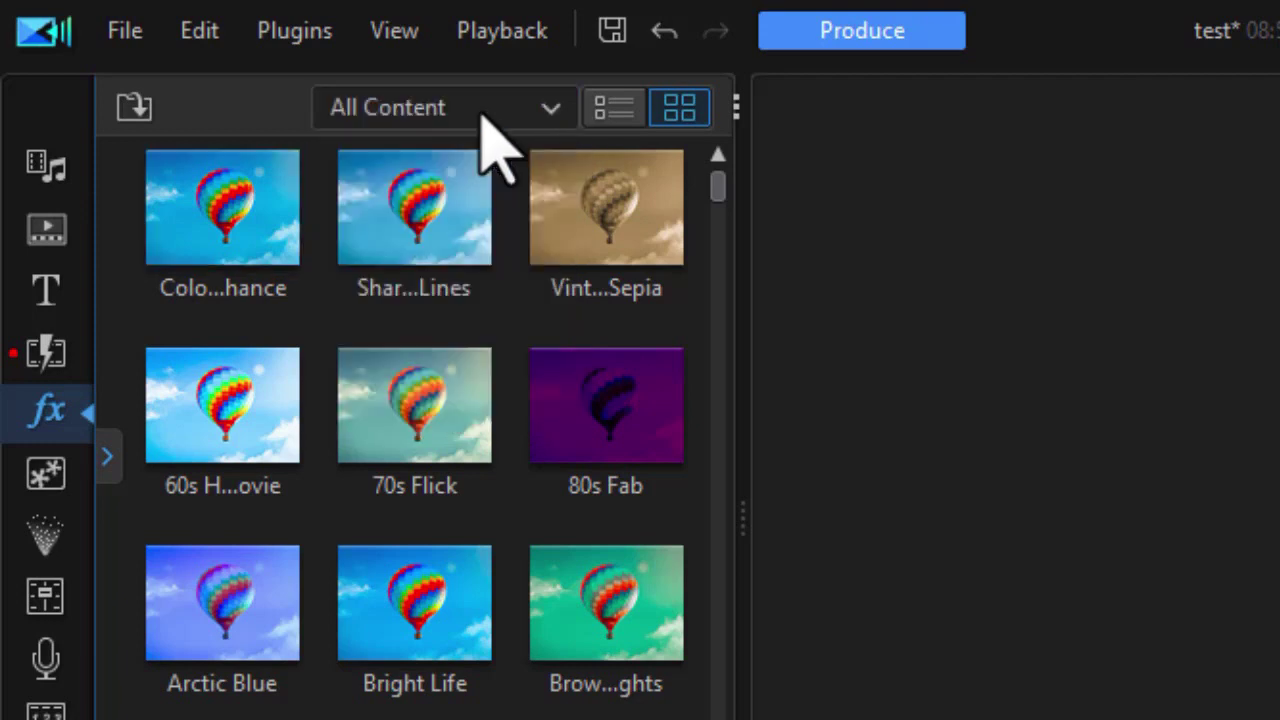
{"action": "left_click", "coordinate": [556, 110]}
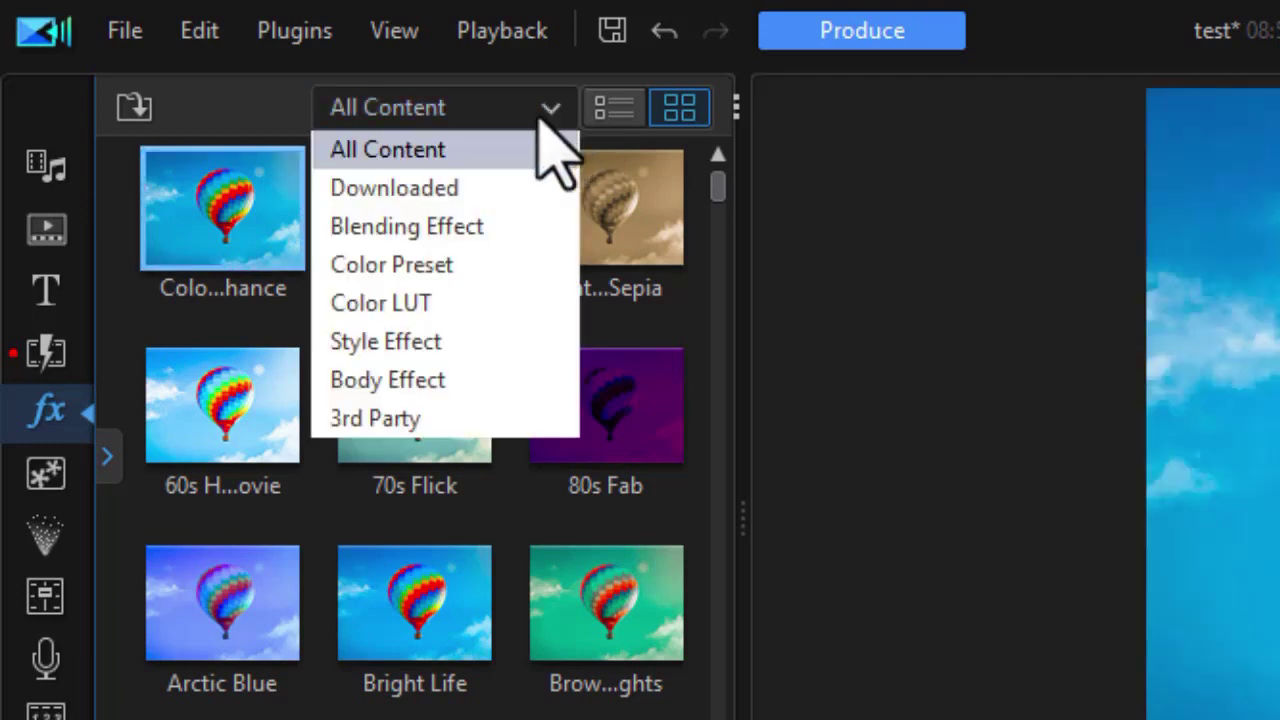
{"action": "left_click", "coordinate": [457, 421]}
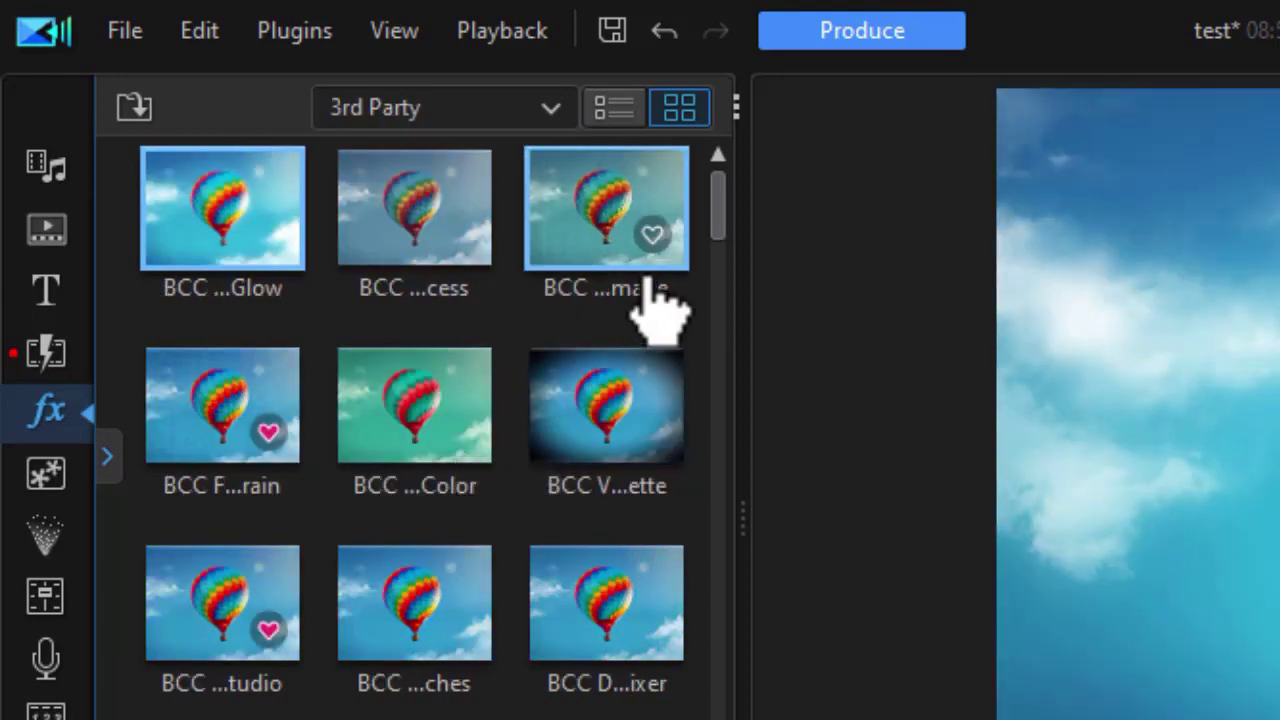
{"action": "left_click", "coordinate": [614, 125]}
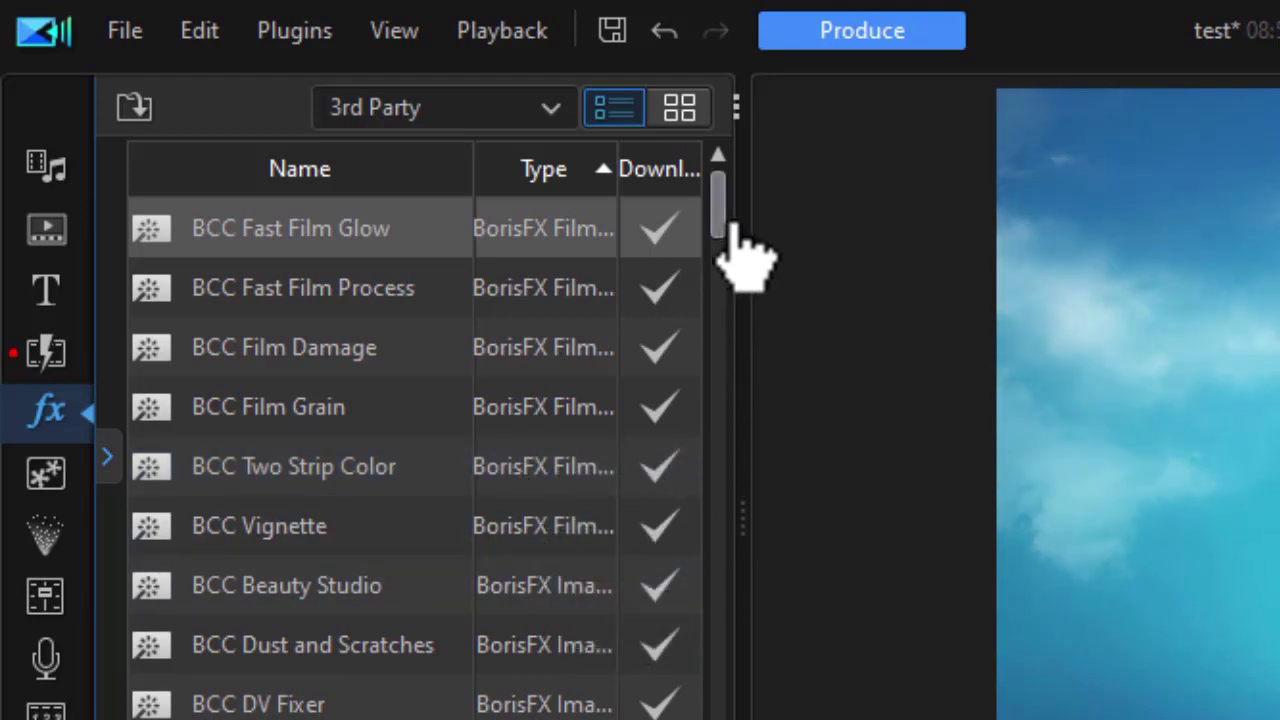
{"action": "left_click_drag", "start_coordinate": [736, 230], "coordinate": [730, 250]}
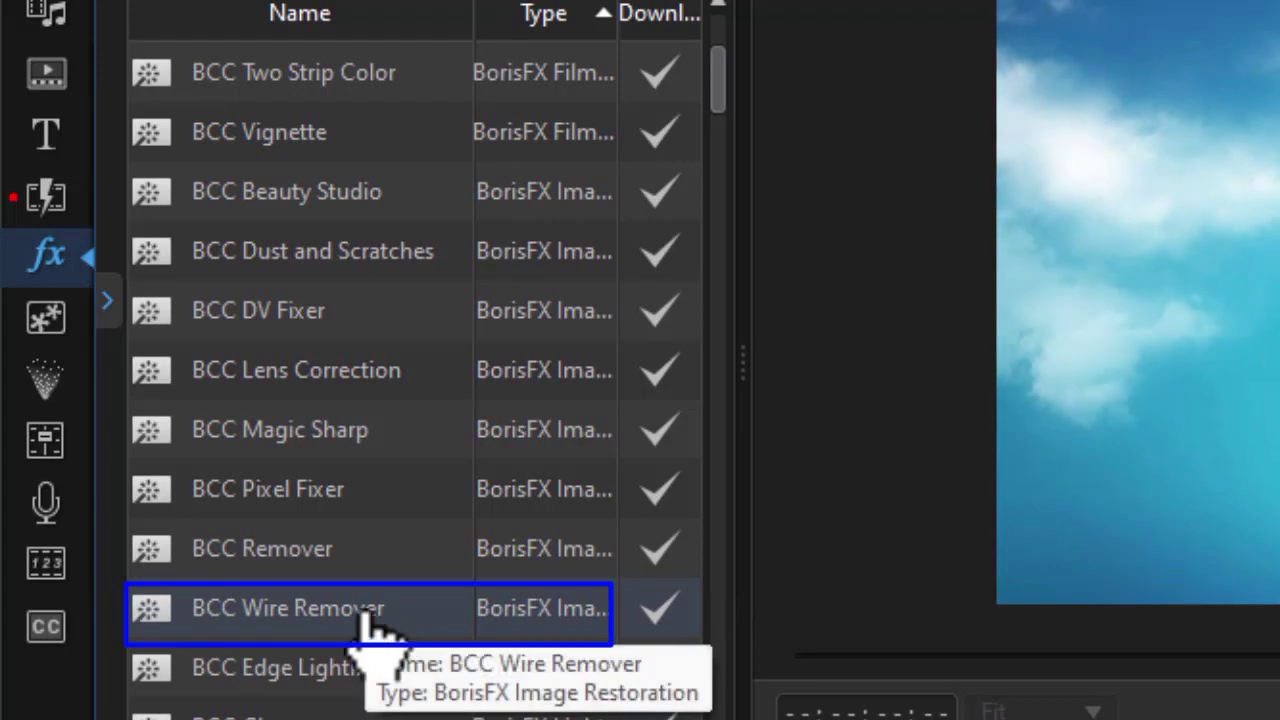
{"action": "left_click_drag", "start_coordinate": [366, 614], "coordinate": [400, 670]}
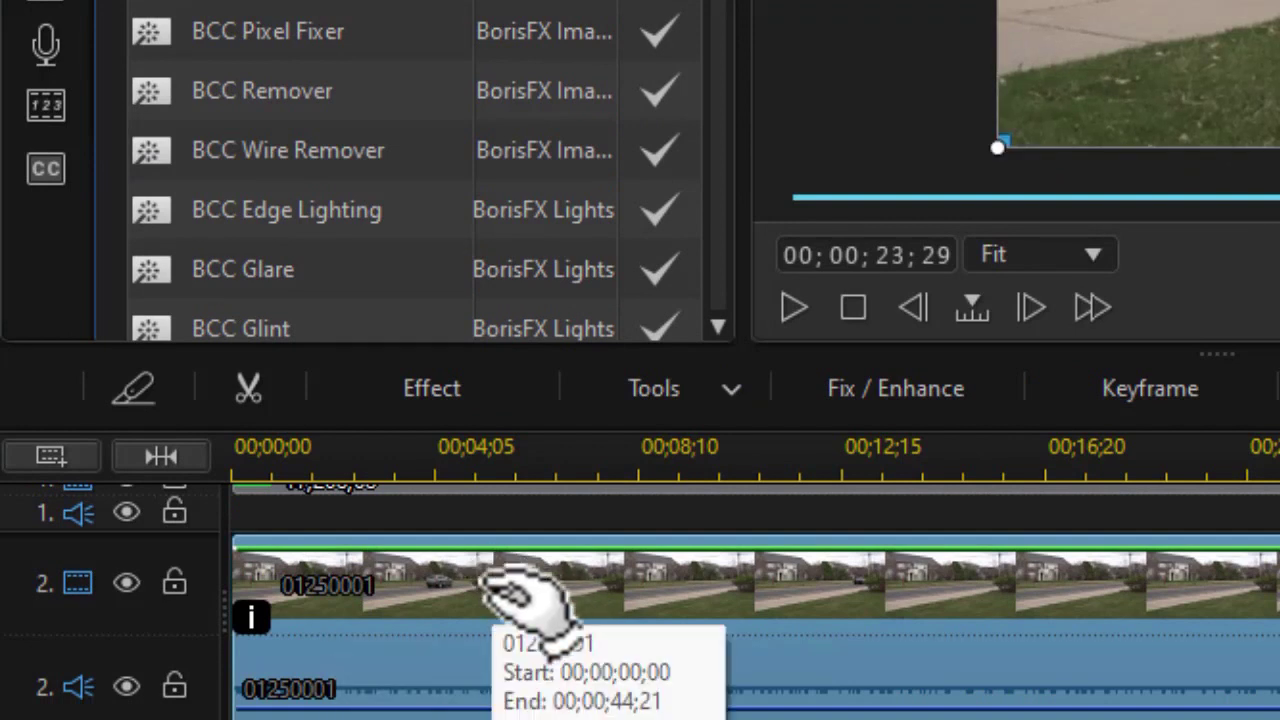
Show the clip's BCC Wire Remover settings in a widened panel, keeping Method on Cover.
{"action": "mouse_move", "coordinate": [249, 620]}
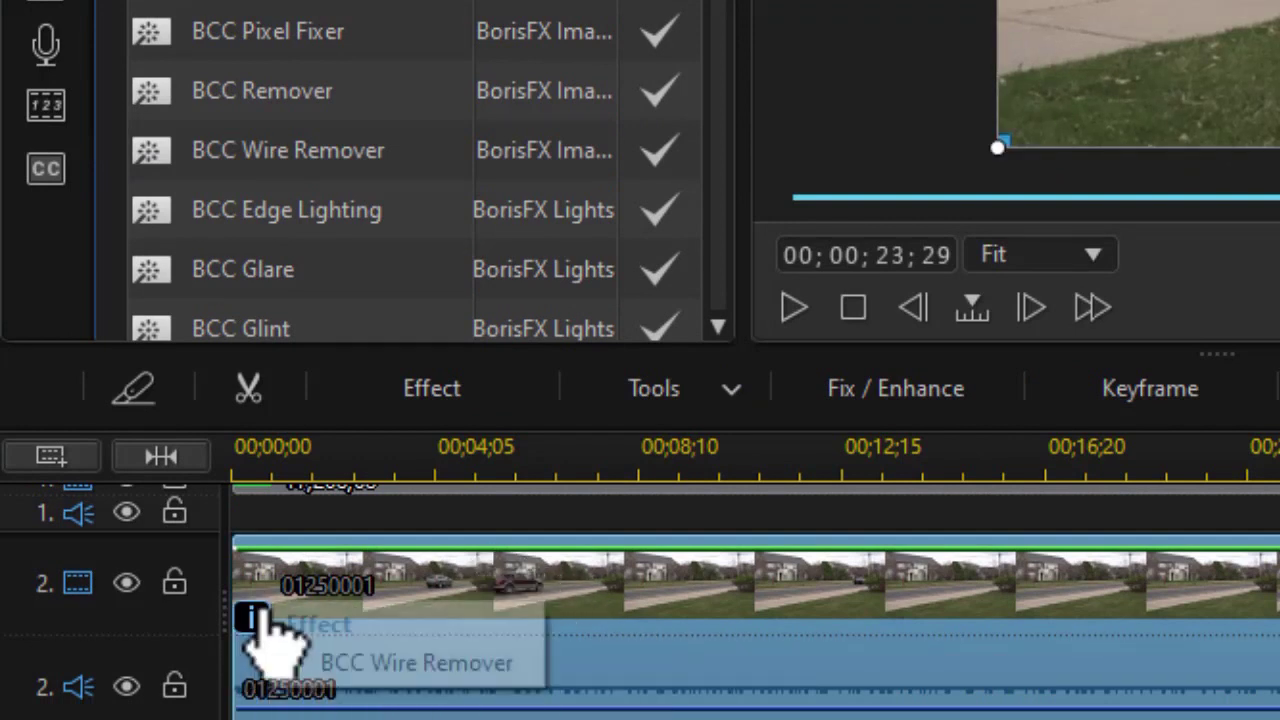
{"action": "left_click", "coordinate": [433, 672]}
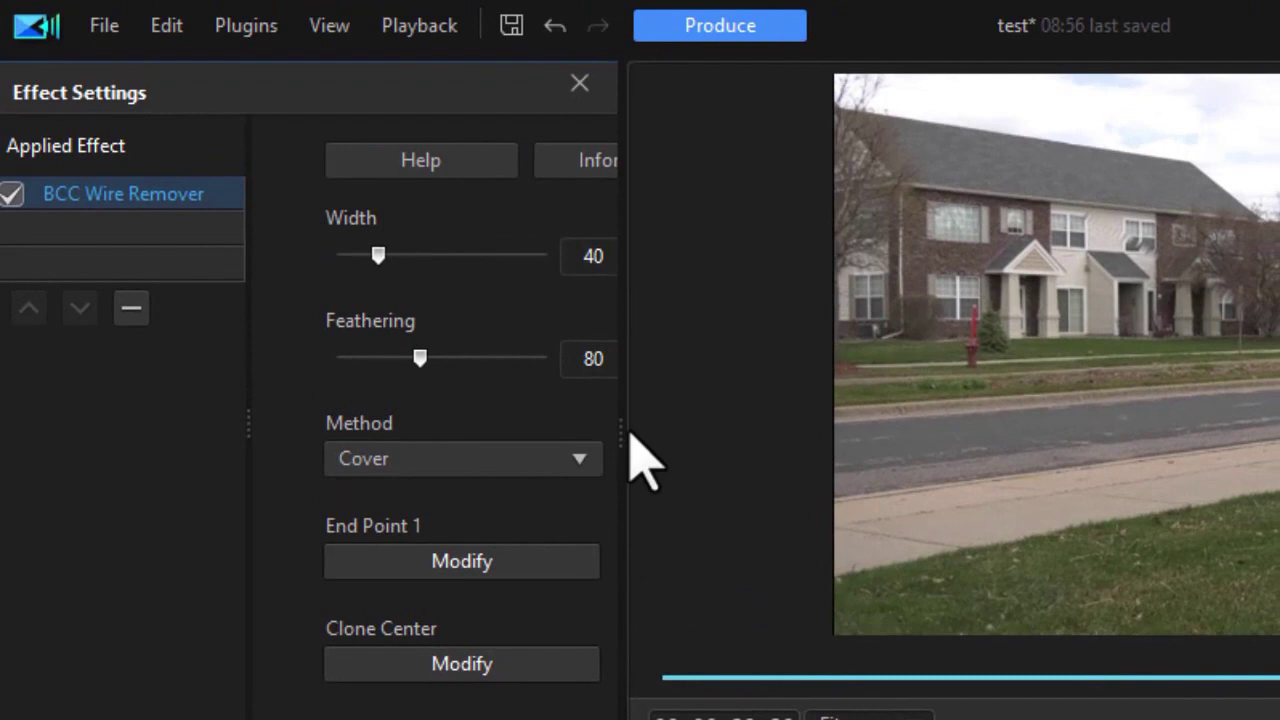
{"action": "left_click_drag", "start_coordinate": [623, 429], "coordinate": [1043, 463]}
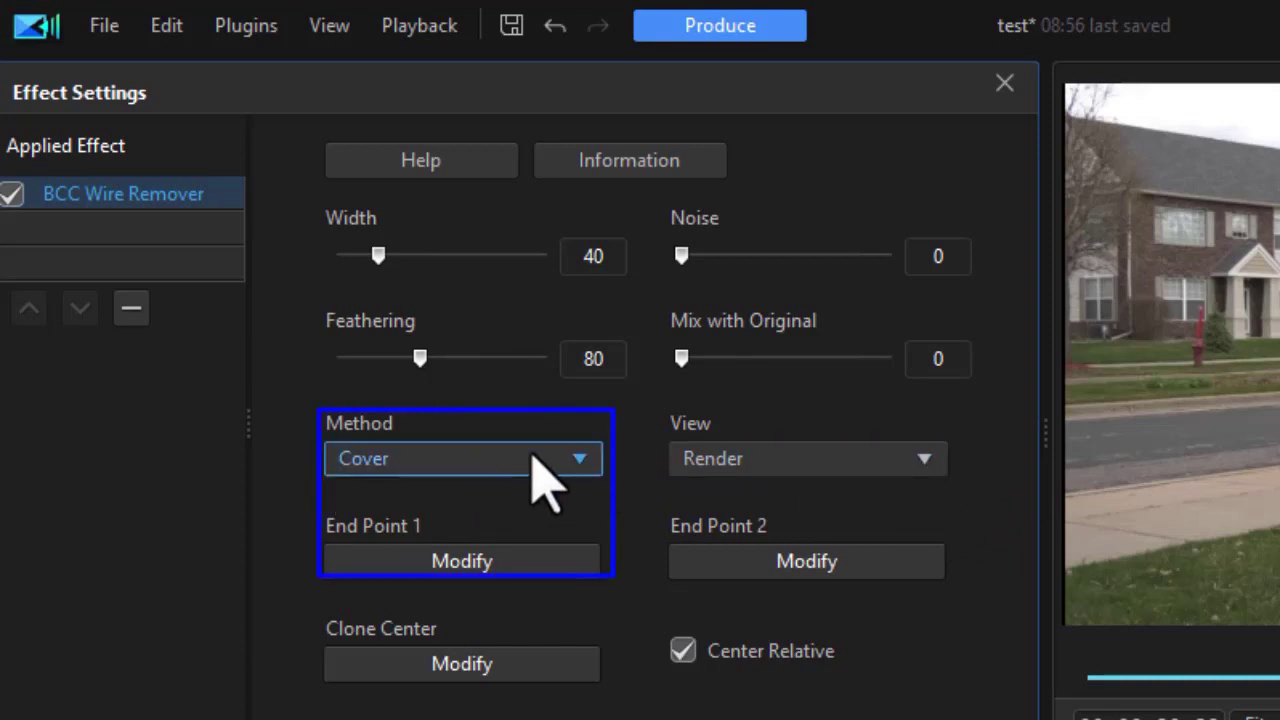
{"action": "left_click", "coordinate": [582, 458]}
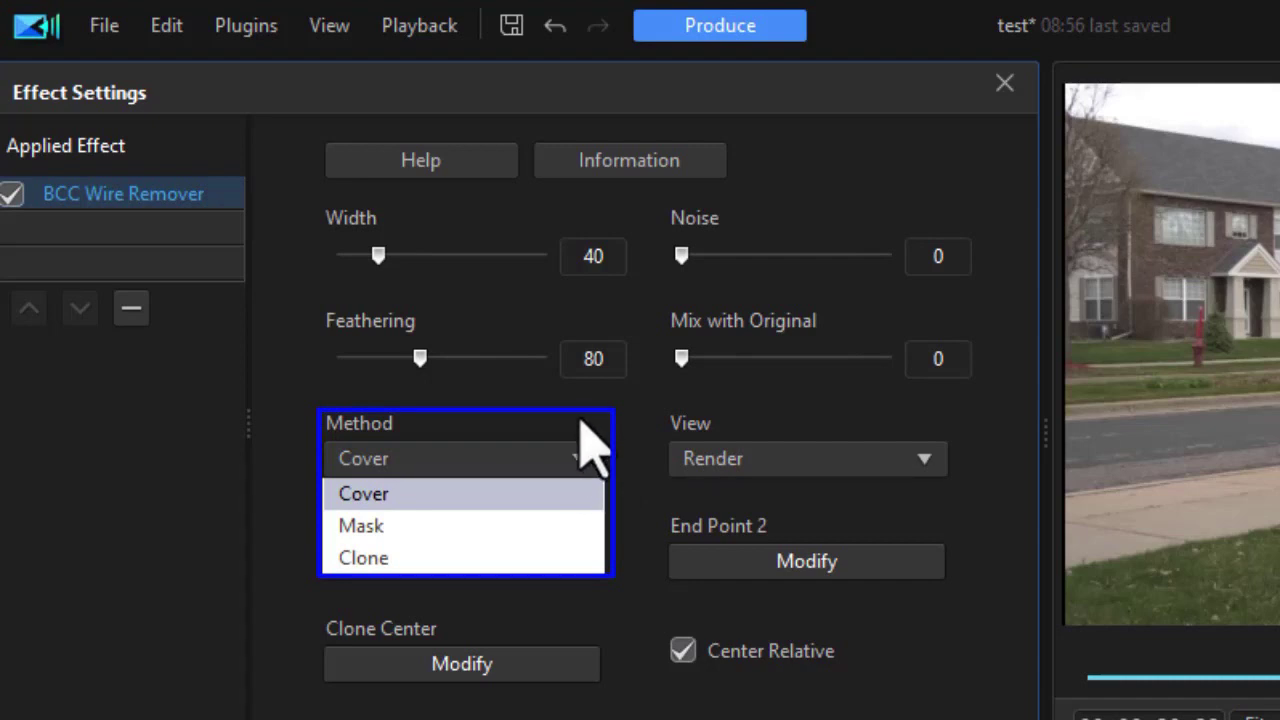
{"action": "left_click", "coordinate": [581, 419]}
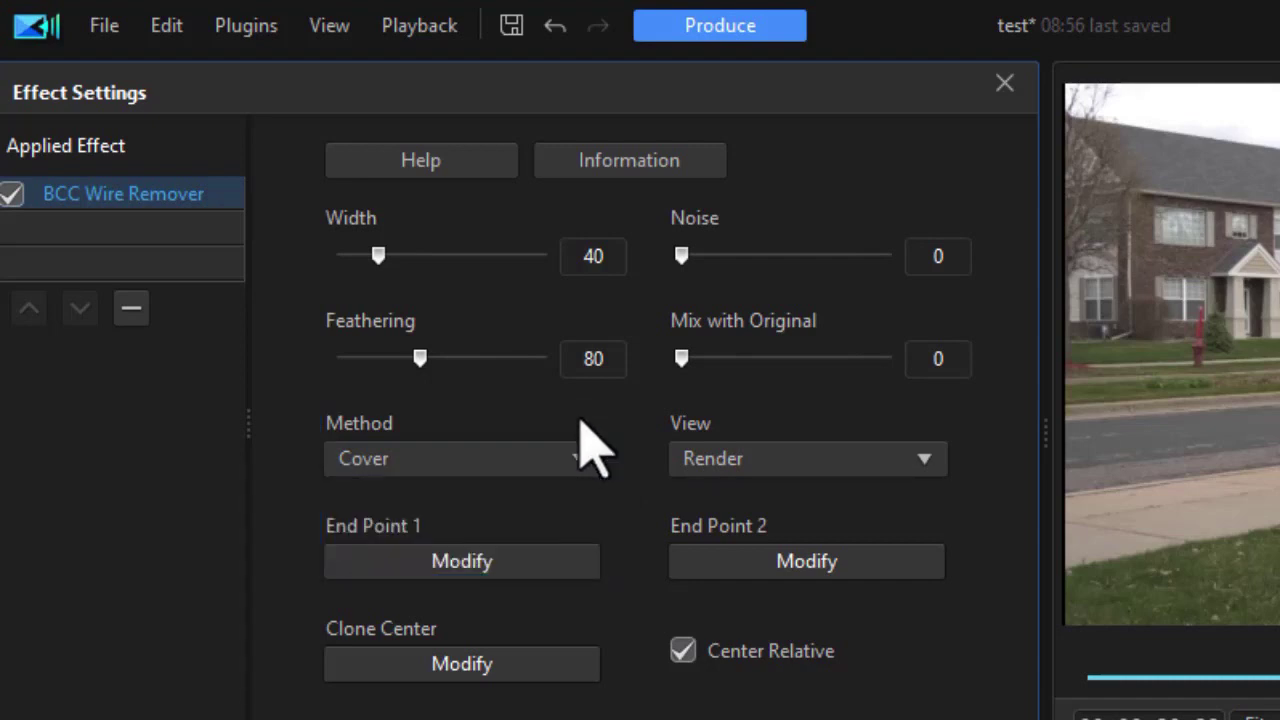
{"action": "left_click", "coordinate": [928, 462]}
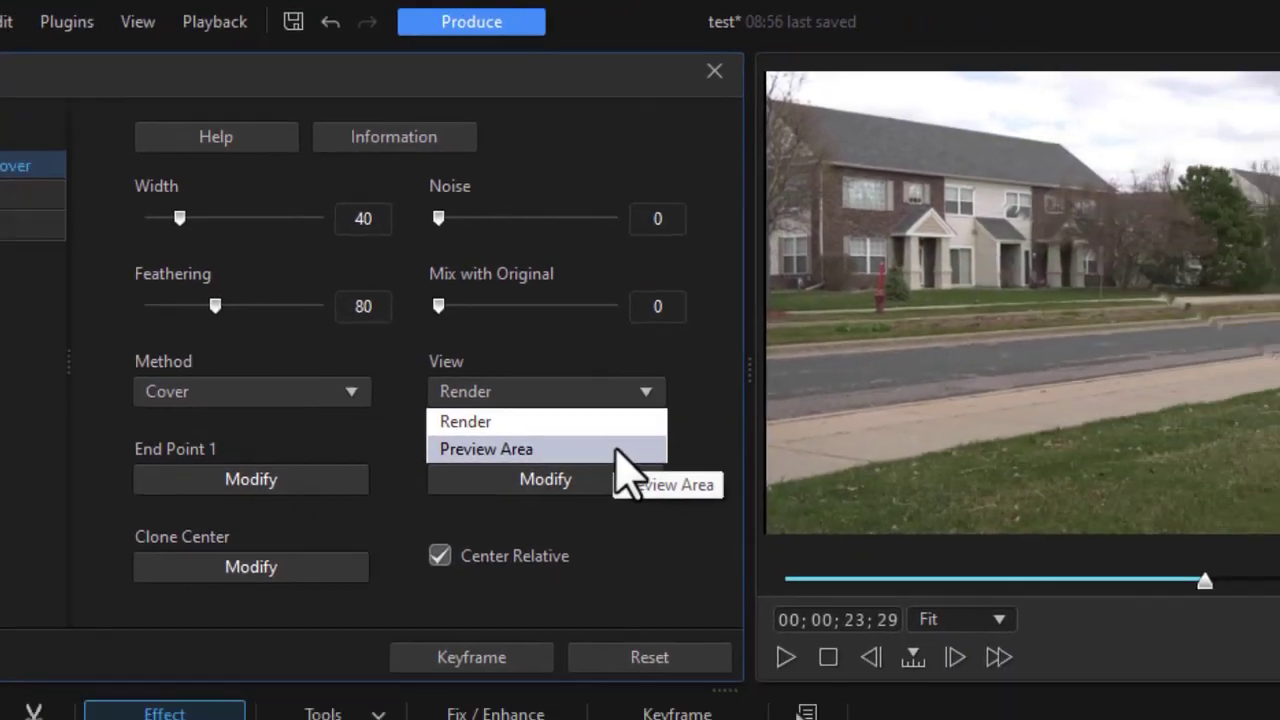
Set View to Preview Area and place the wire's first end point on the fire hydrant.
{"action": "left_click", "coordinate": [880, 524]}
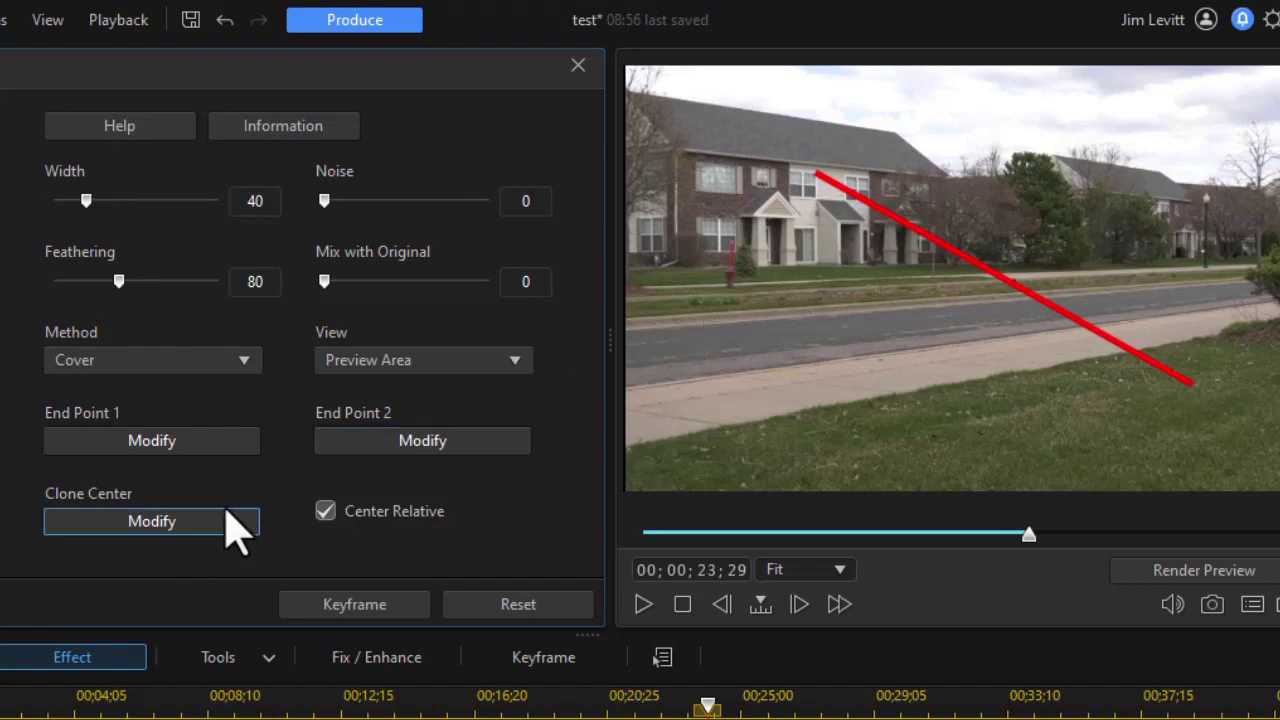
{"action": "left_click", "coordinate": [172, 448]}
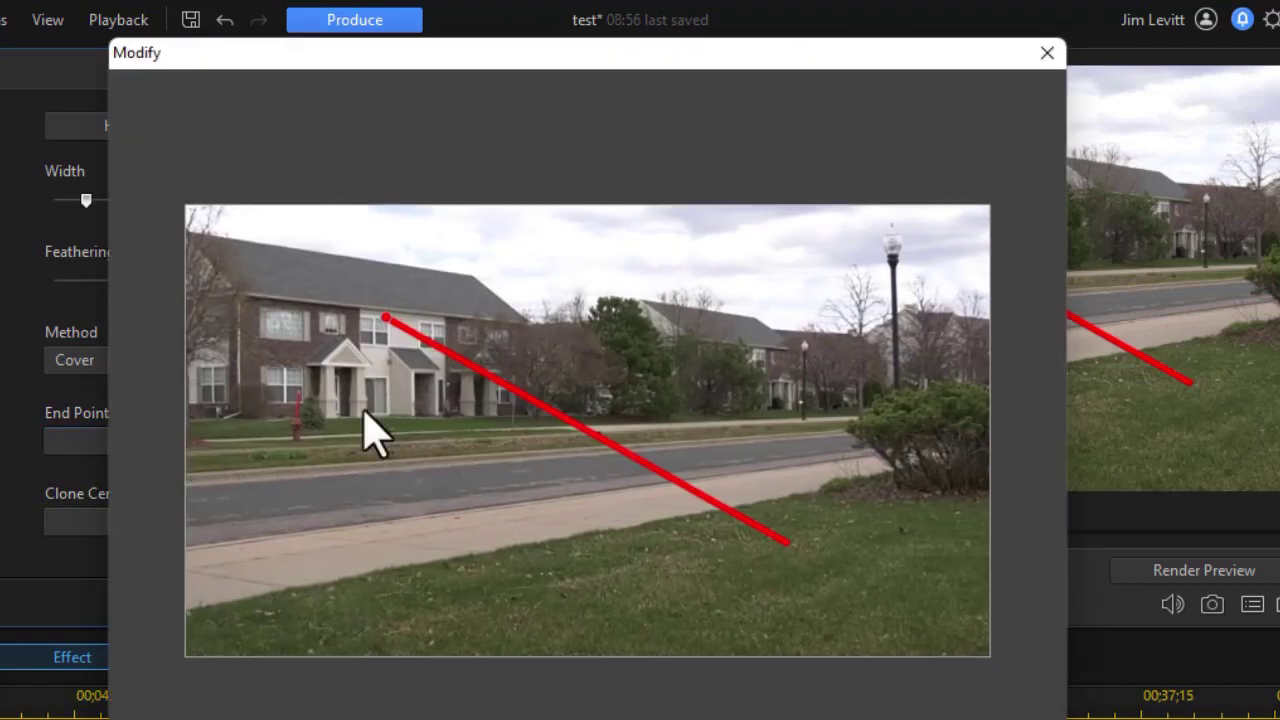
{"action": "left_click_drag", "start_coordinate": [386, 318], "coordinate": [297, 393]}
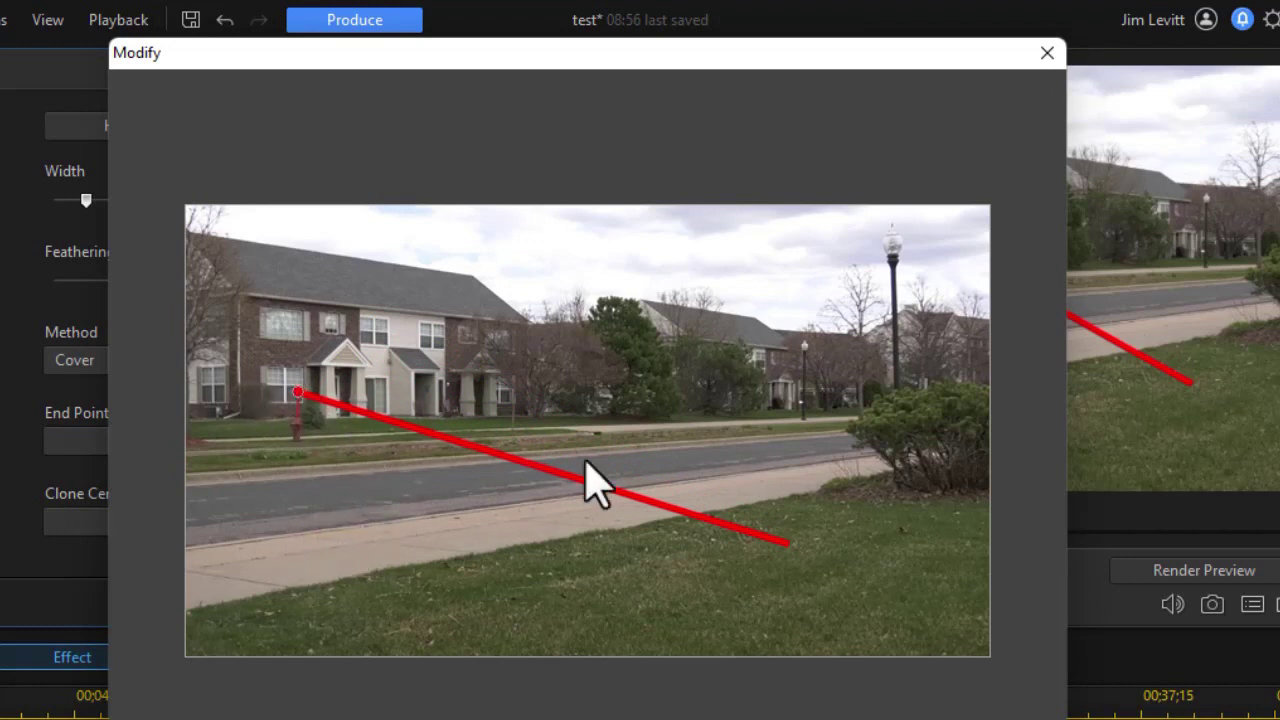
{"action": "key", "text": "Return"}
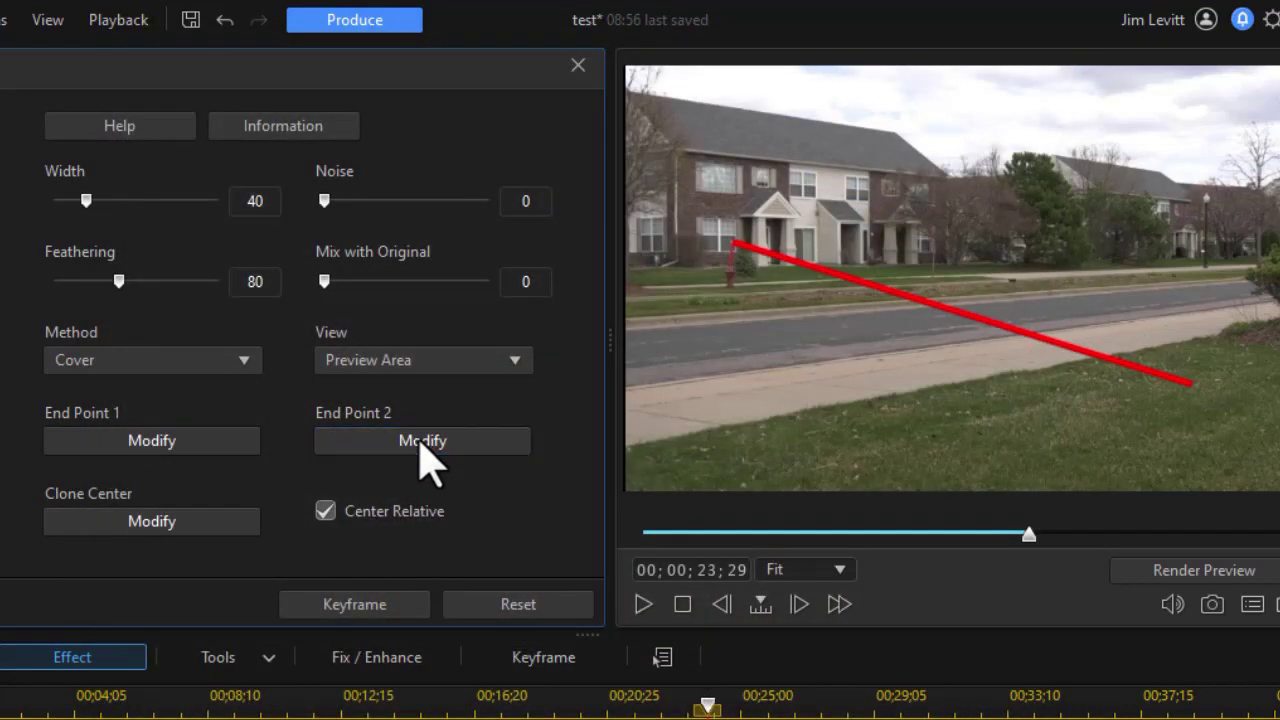
Place the second end point at the hydrant base so the line runs along the pole.
{"action": "left_click", "coordinate": [422, 440]}
{"action": "left_click_drag", "start_coordinate": [789, 545], "coordinate": [294, 440]}
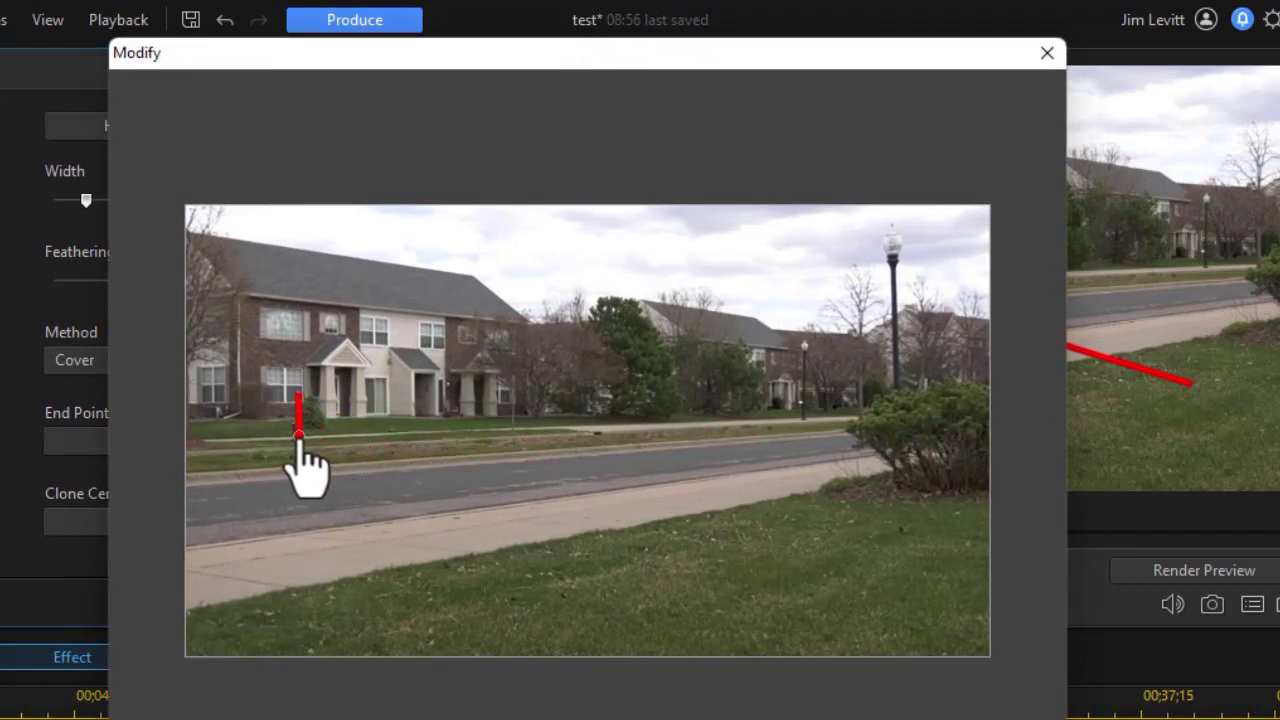
{"action": "left_click_drag", "start_coordinate": [294, 436], "coordinate": [296, 436]}
{"action": "left_click_drag", "start_coordinate": [296, 437], "coordinate": [292, 439]}
{"action": "key", "text": "Return"}
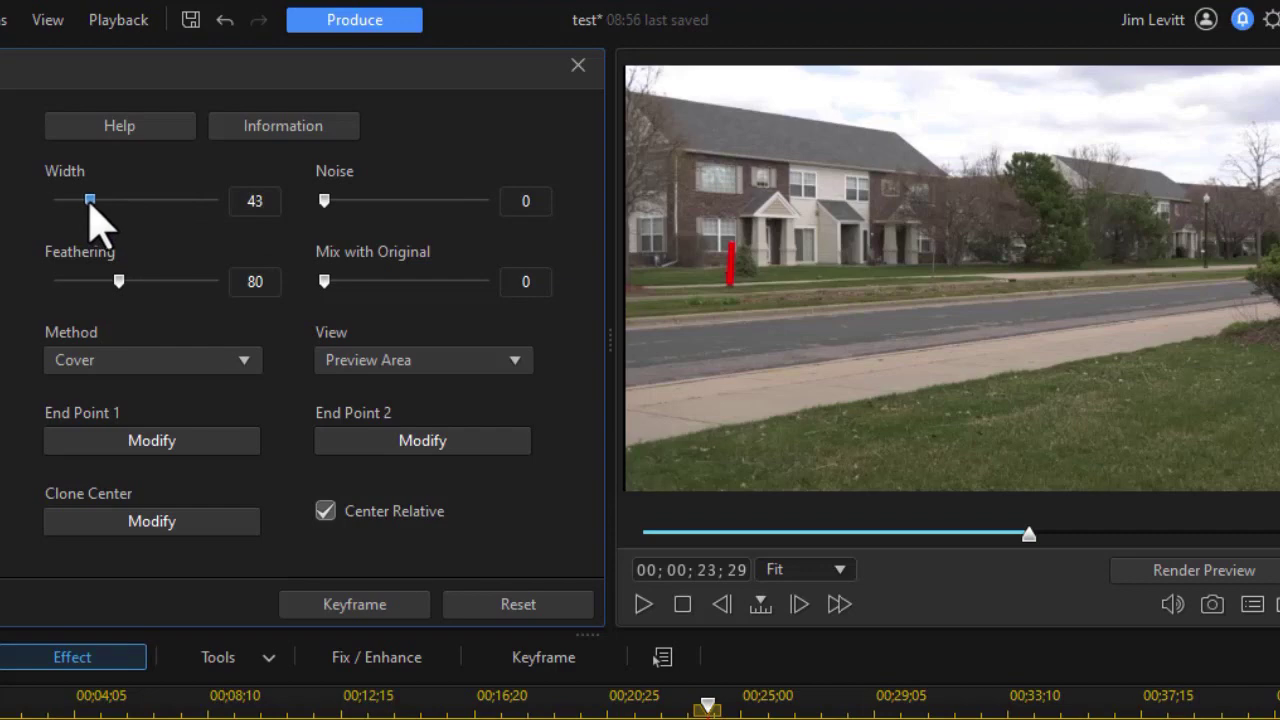
Set Wire Remover Width 47, Noise 15, Feathering 52, and switch View to Render.
{"action": "left_click_drag", "start_coordinate": [90, 201], "coordinate": [140, 211]}
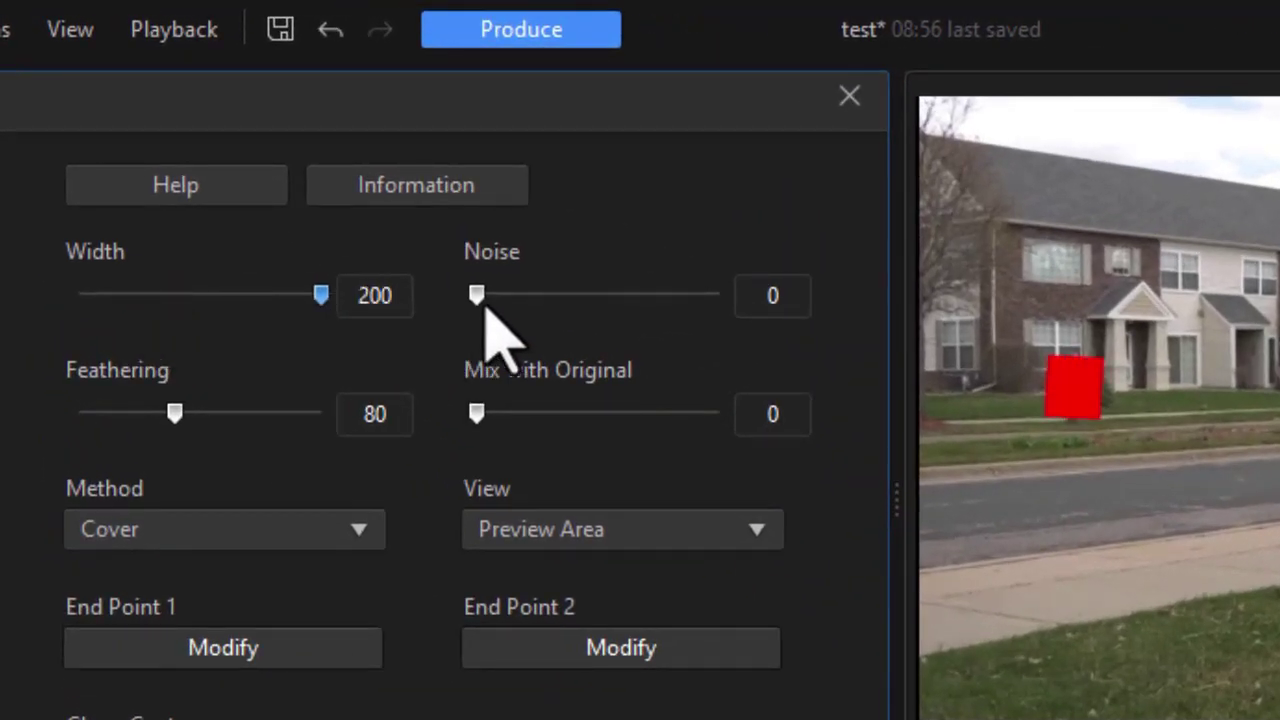
{"action": "left_click_drag", "start_coordinate": [320, 295], "coordinate": [136, 310]}
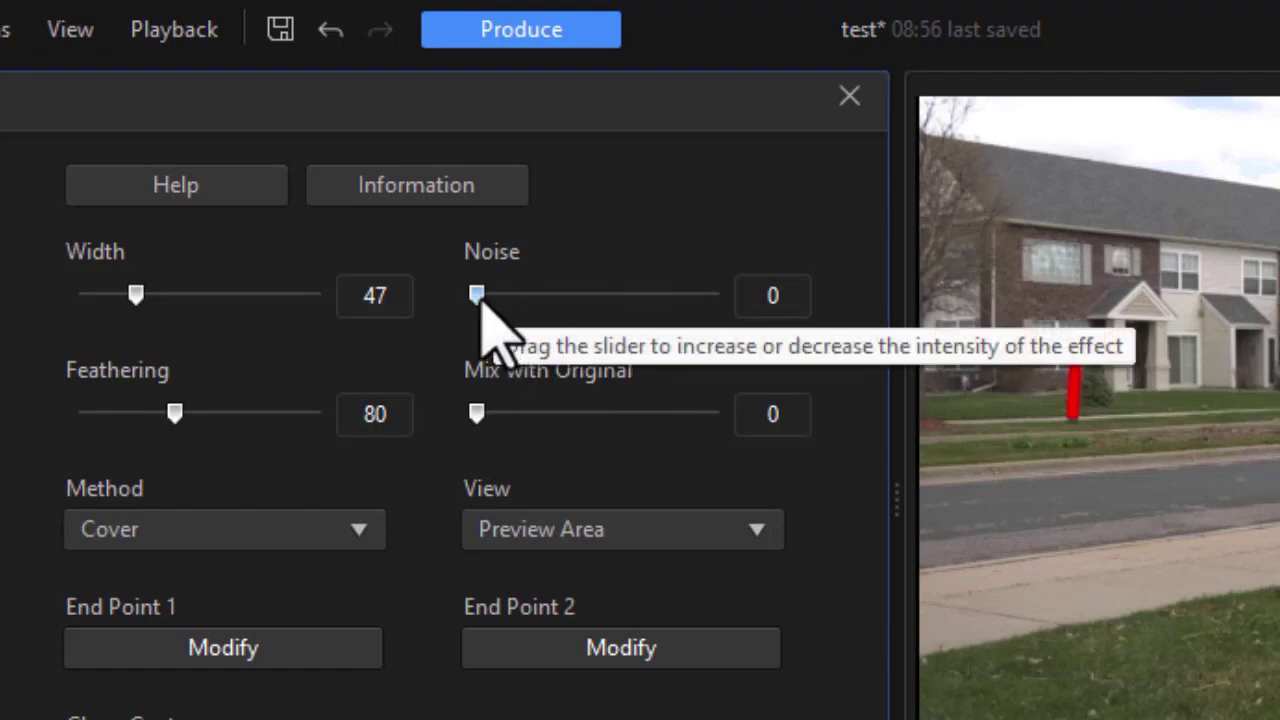
{"action": "left_click_drag", "start_coordinate": [483, 302], "coordinate": [505, 304]}
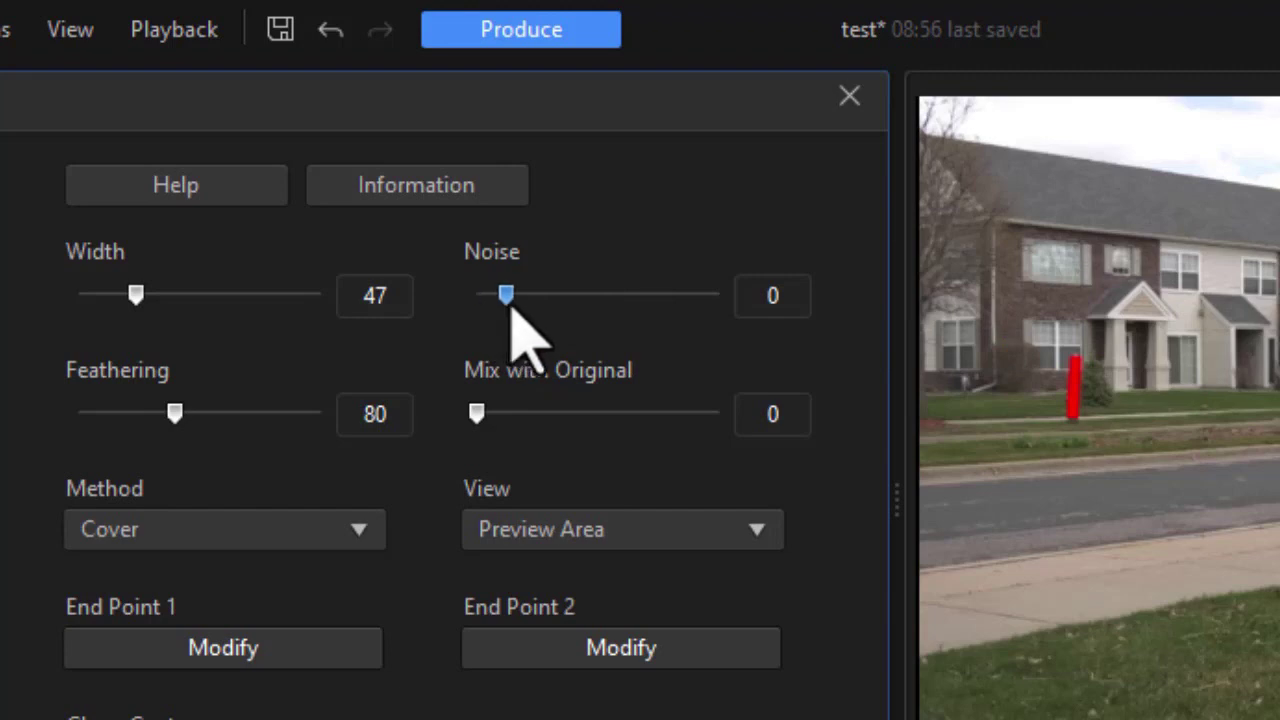
{"action": "left_click_drag", "start_coordinate": [511, 306], "coordinate": [492, 306]}
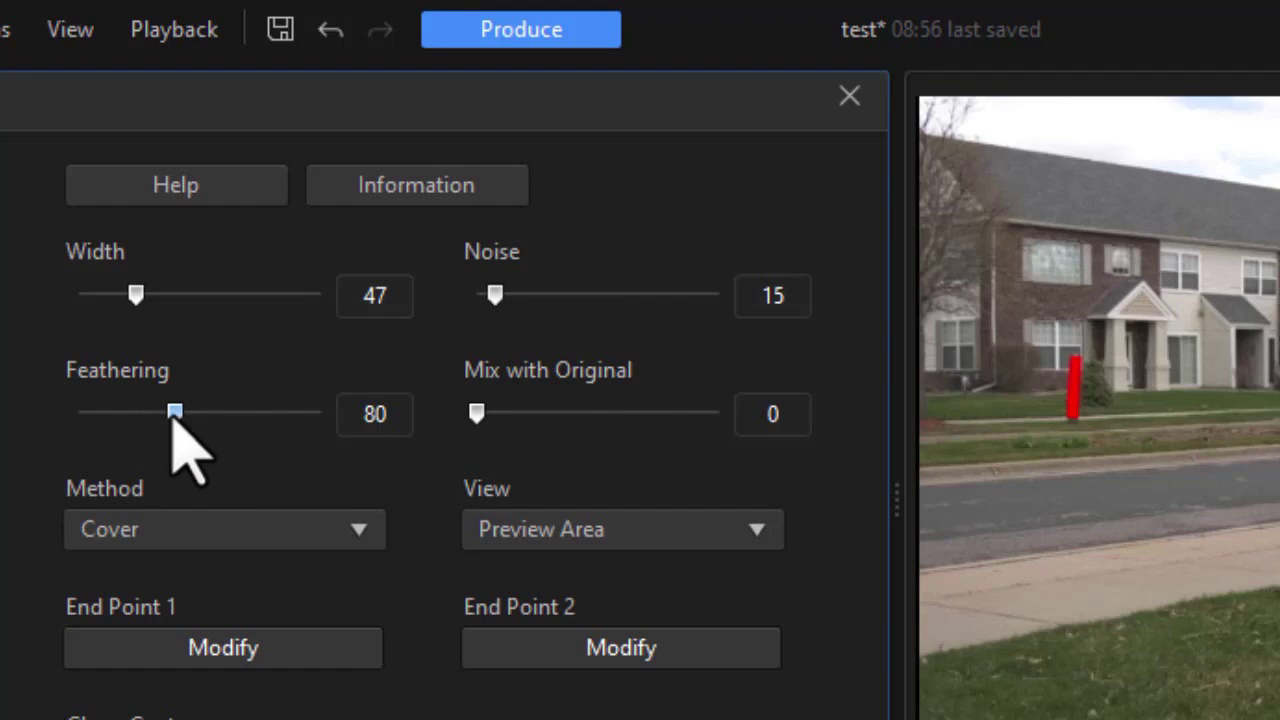
{"action": "left_click_drag", "start_coordinate": [173, 416], "coordinate": [142, 416]}
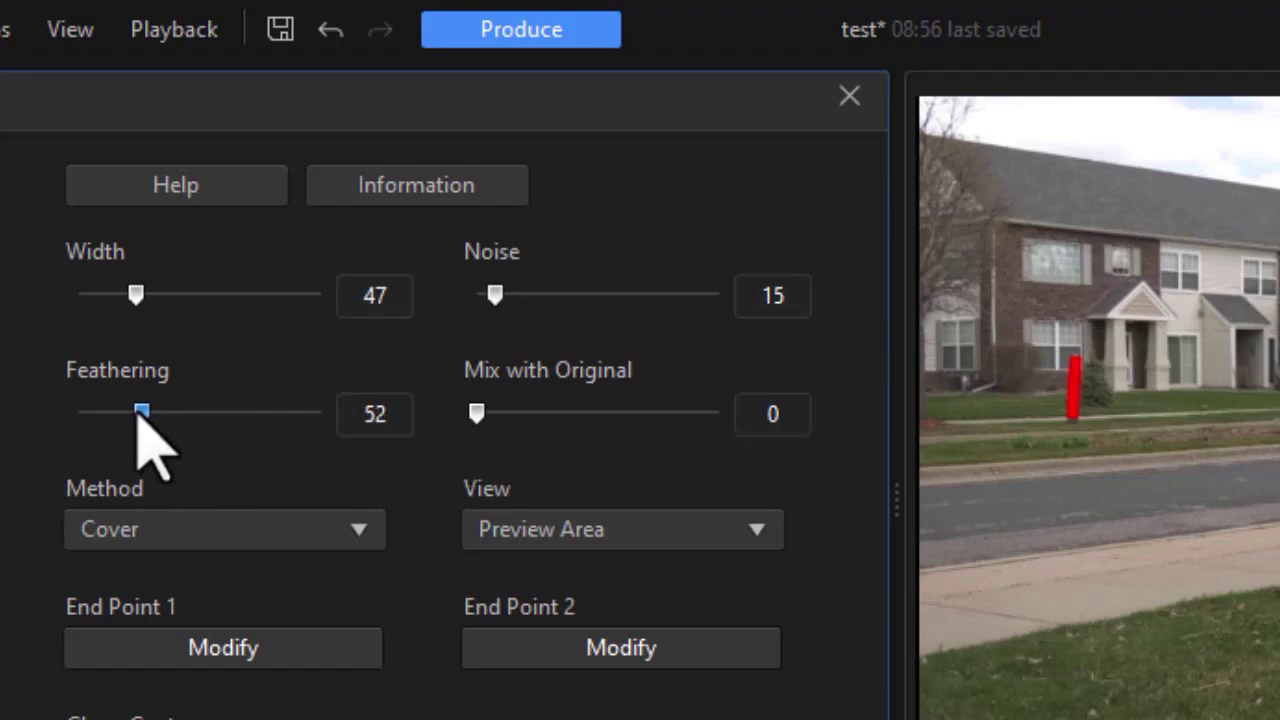
{"action": "left_click", "coordinate": [757, 530]}
{"action": "left_click", "coordinate": [742, 568]}
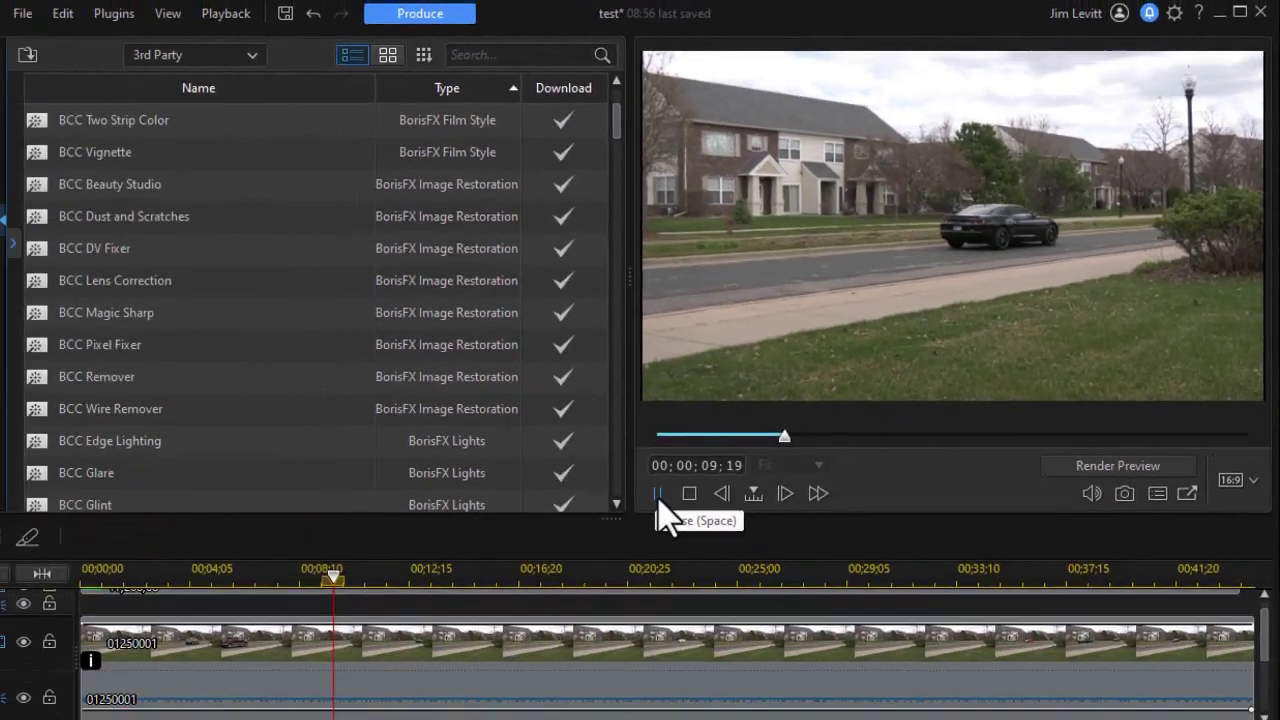
Pause the street clip's playback at 00;00;10;00.
{"action": "left_click", "coordinate": [679, 482]}
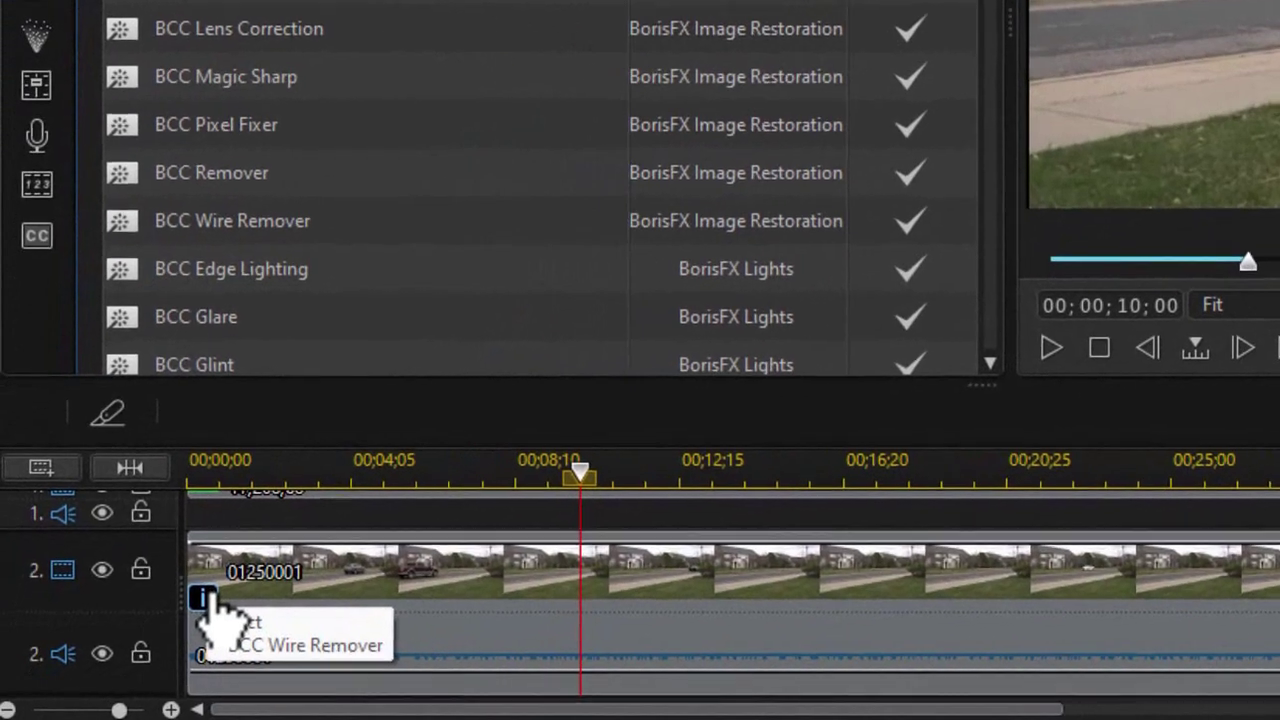
Bring back the clip's BCC Wire Remover settings and change its Method to Clone.
{"action": "left_click", "coordinate": [135, 643]}
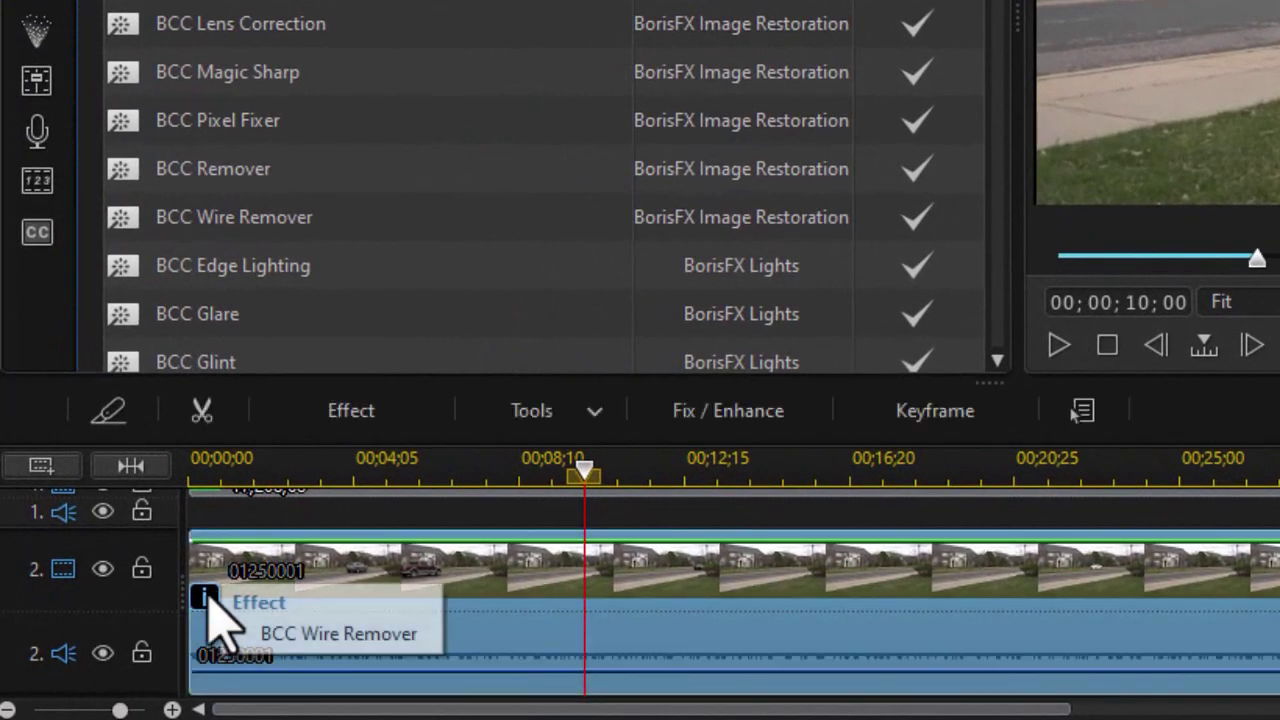
{"action": "left_click", "coordinate": [325, 636]}
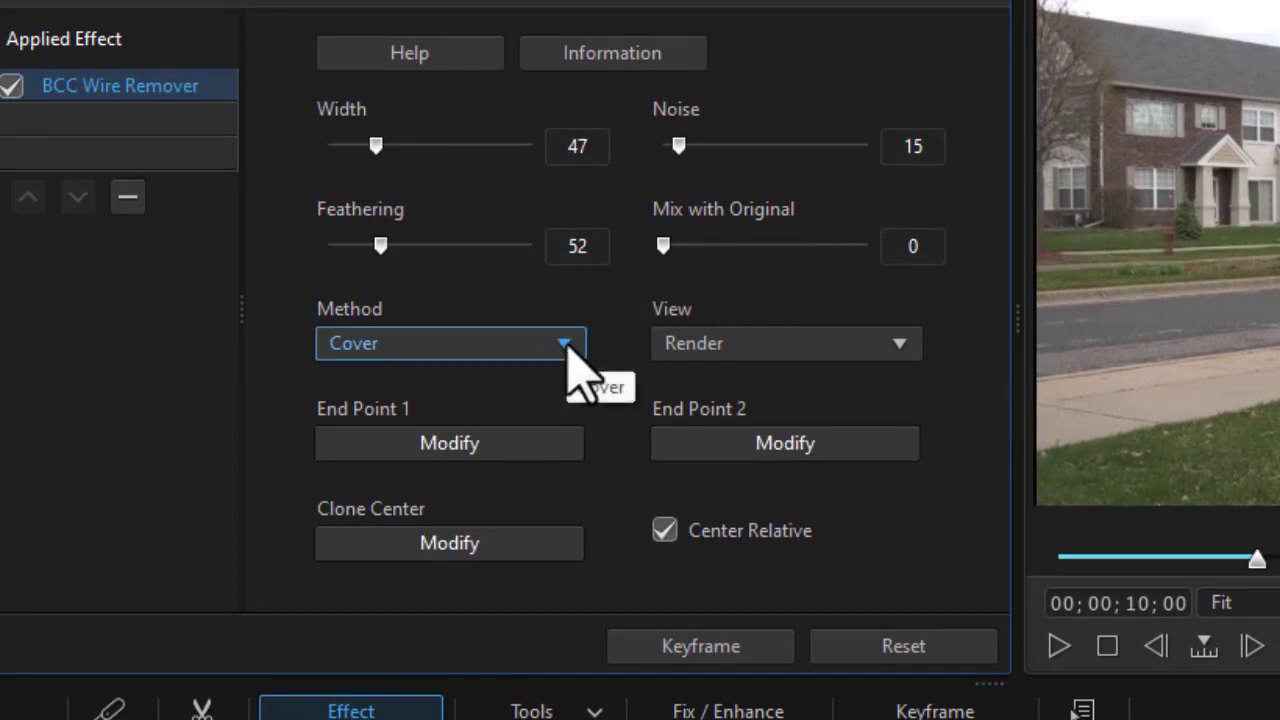
{"action": "left_click", "coordinate": [567, 347]}
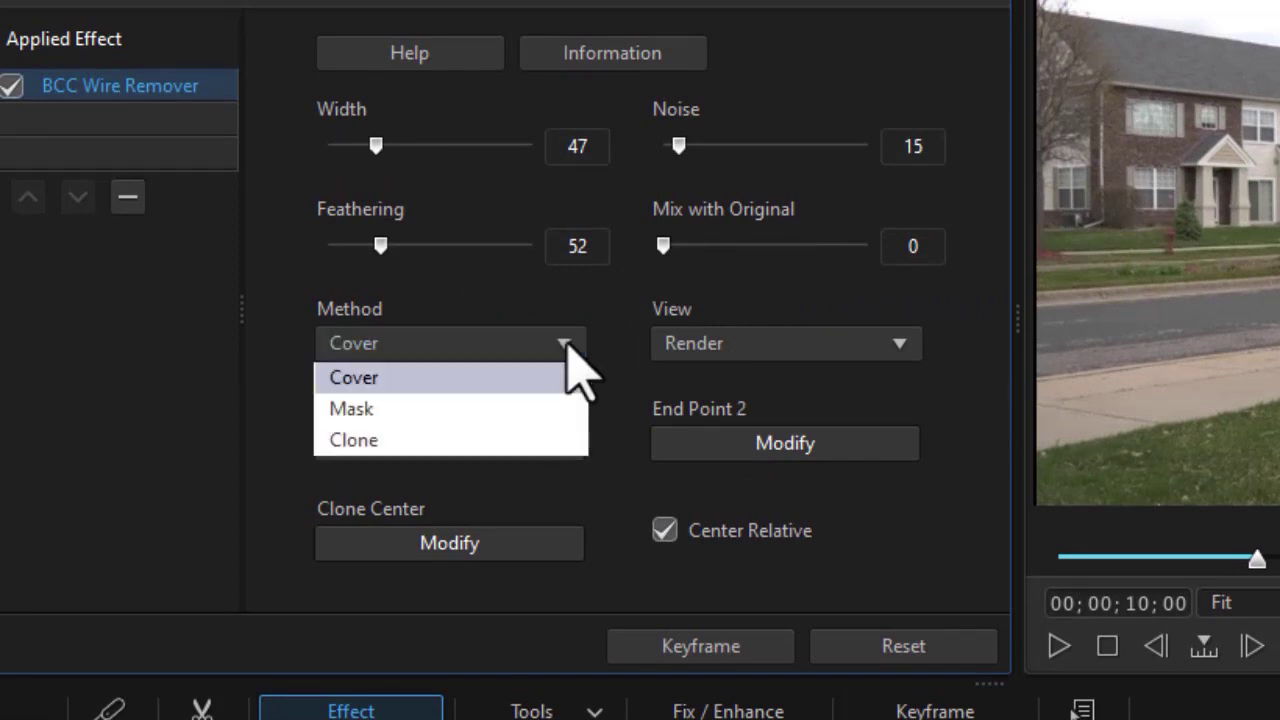
{"action": "left_click", "coordinate": [500, 440]}
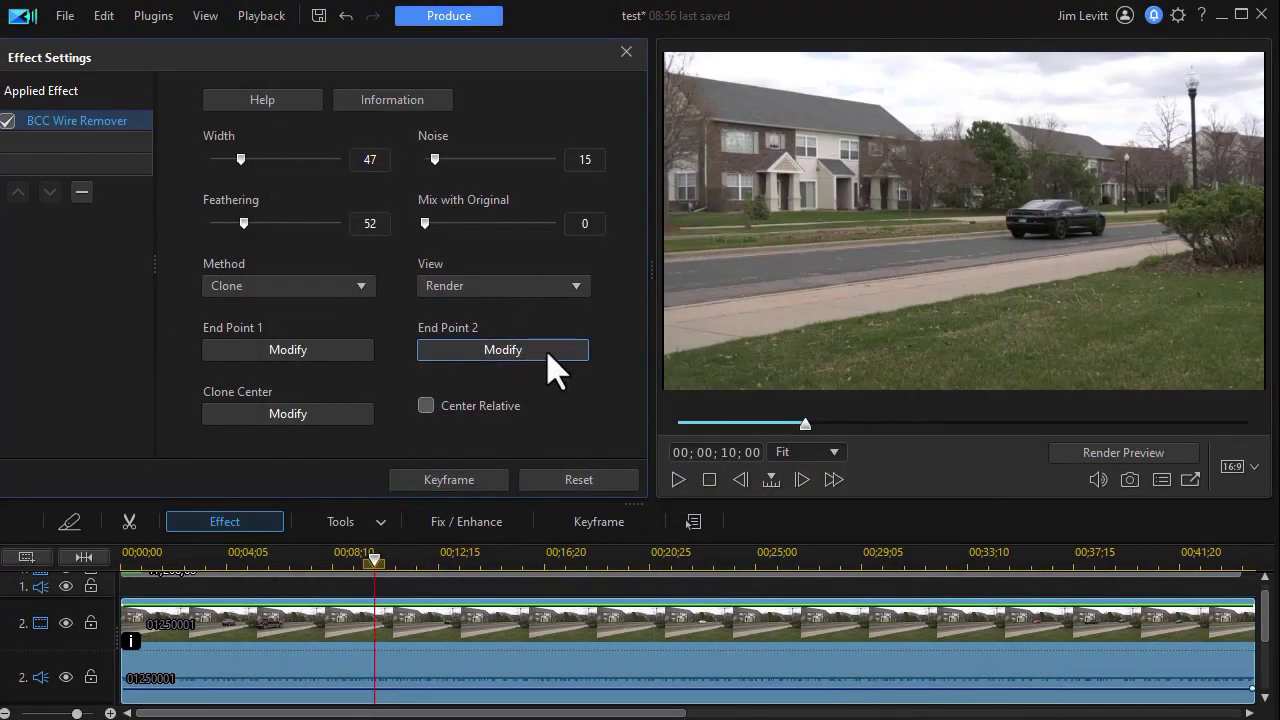
Bring up the Wire Remover's list of removal methods.
{"action": "left_click", "coordinate": [360, 288]}
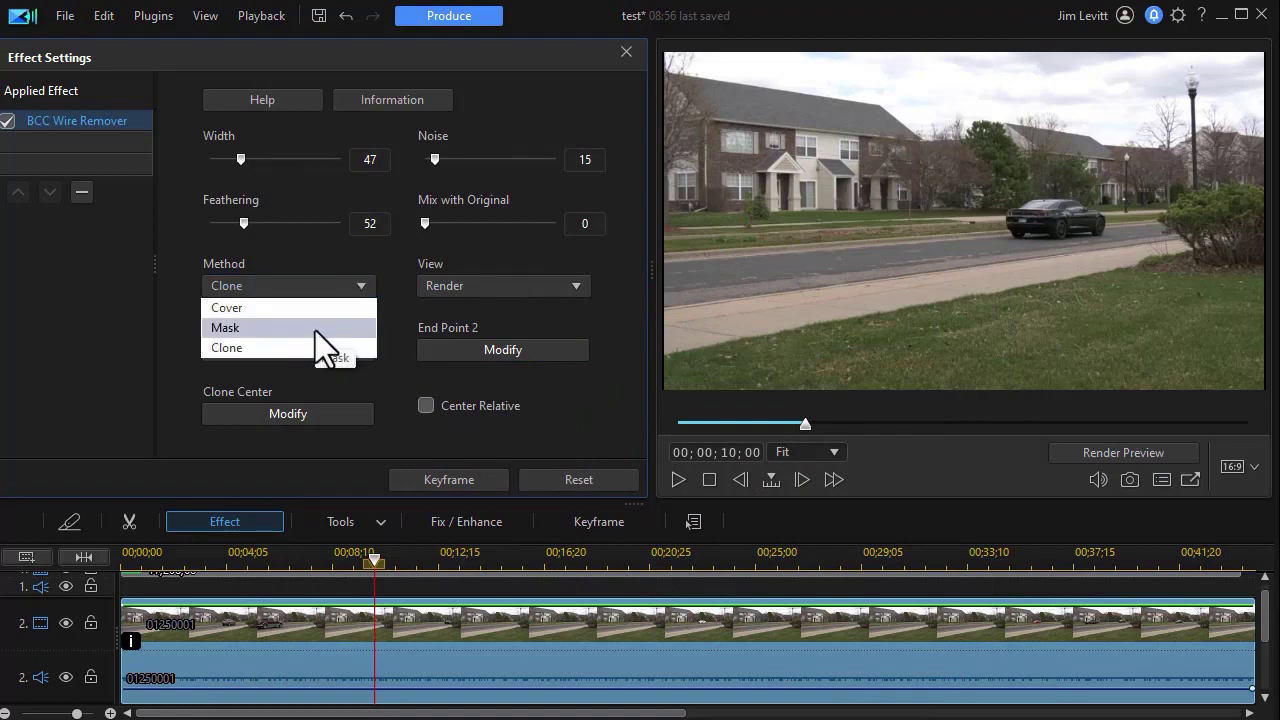
Choose Mask as the removal method so the pole appears as a green mask line.
{"action": "left_click", "coordinate": [315, 330]}
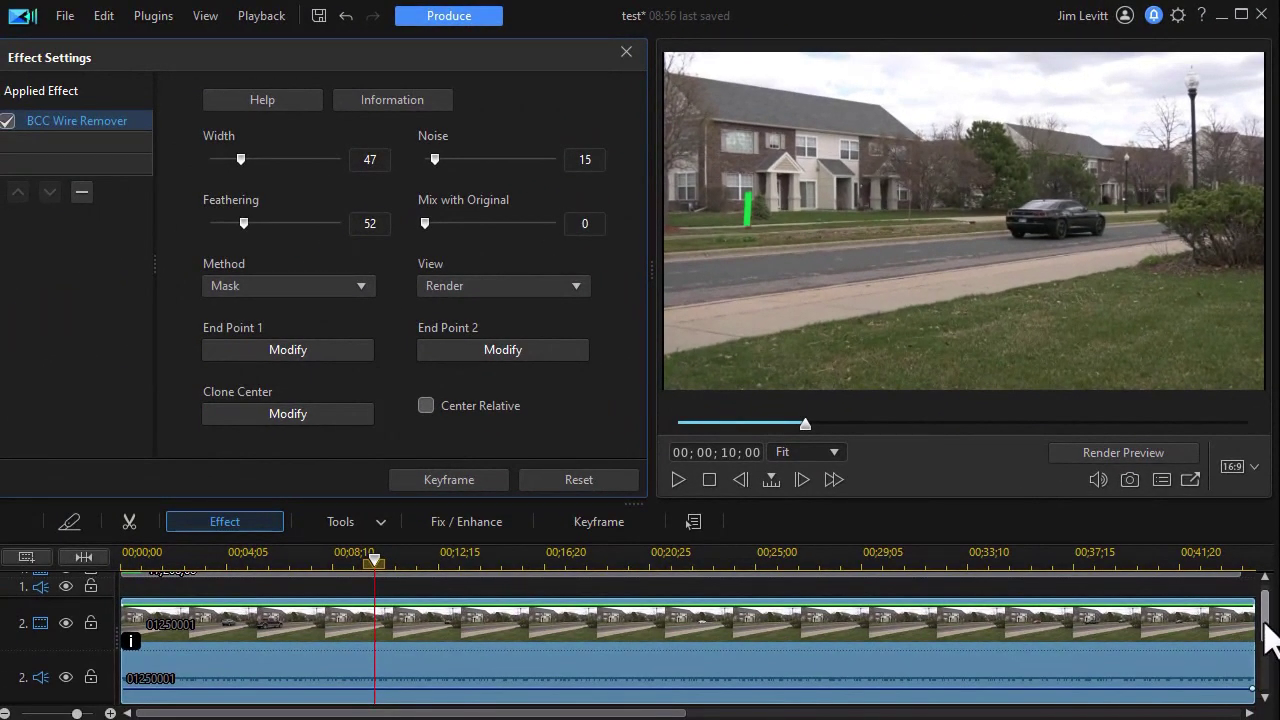
{"action": "left_click_drag", "start_coordinate": [1264, 622], "coordinate": [1258, 600]}
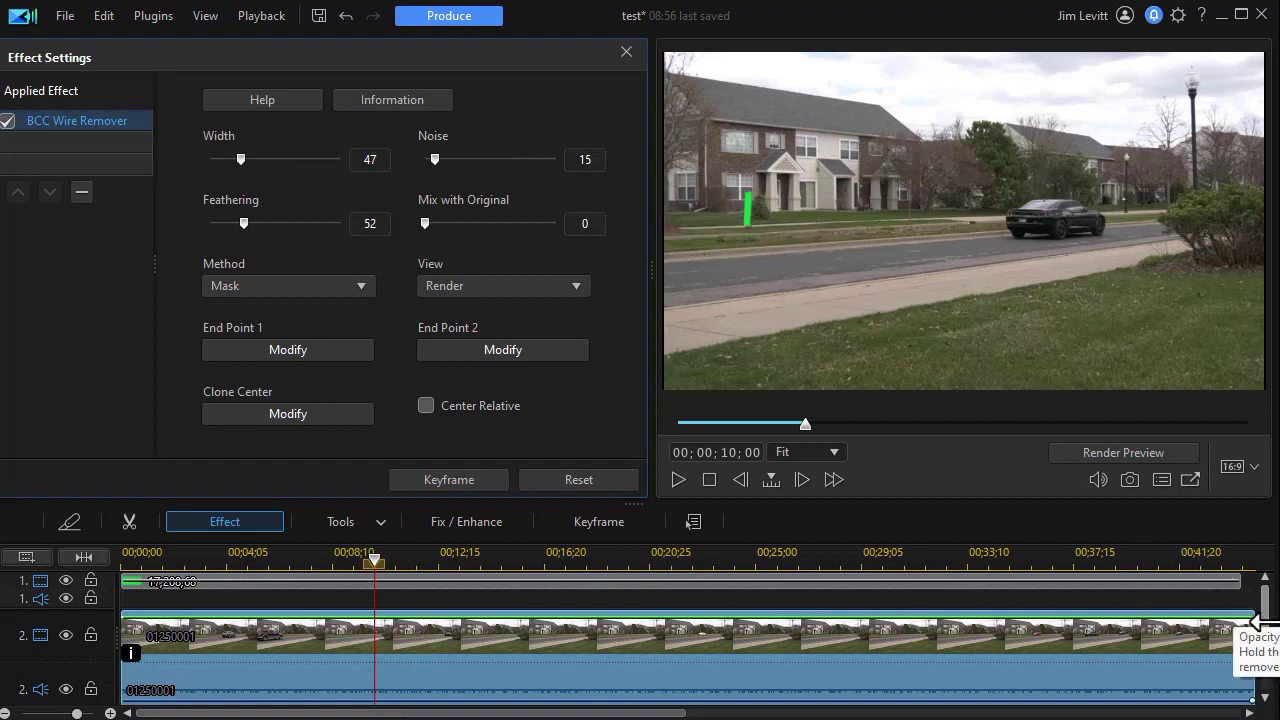
{"action": "scroll", "coordinate": [1262, 630], "scroll_direction": "down", "scroll_amount": 2}
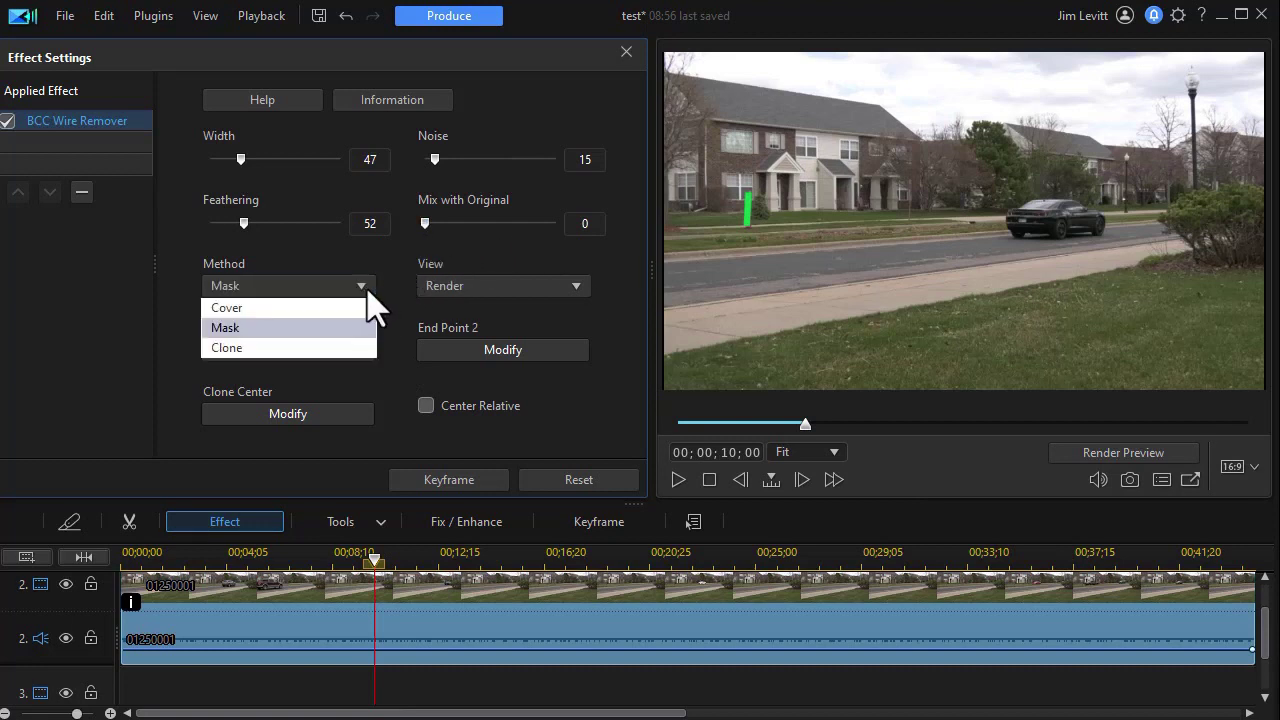
Return to Cover method, set Mix with Original and Feathering to 0, and adjust Width to 56.
{"action": "left_click", "coordinate": [340, 308]}
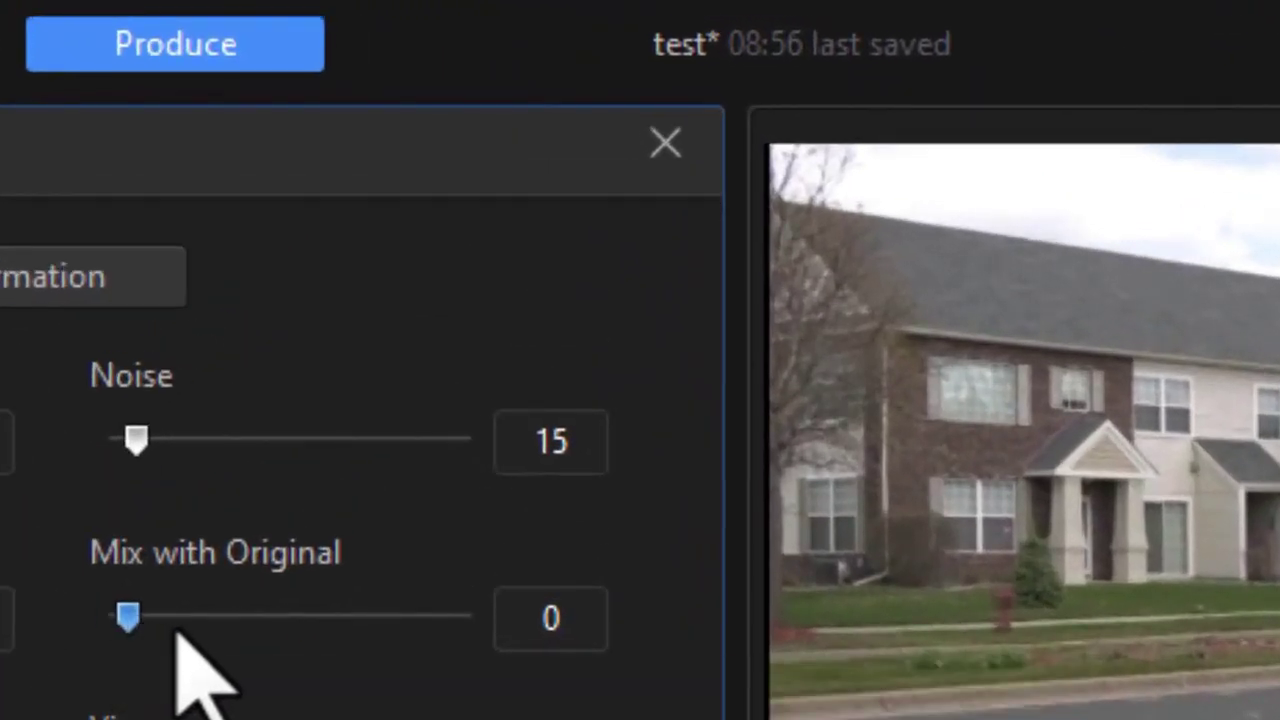
{"action": "left_click_drag", "start_coordinate": [178, 632], "coordinate": [77, 630]}
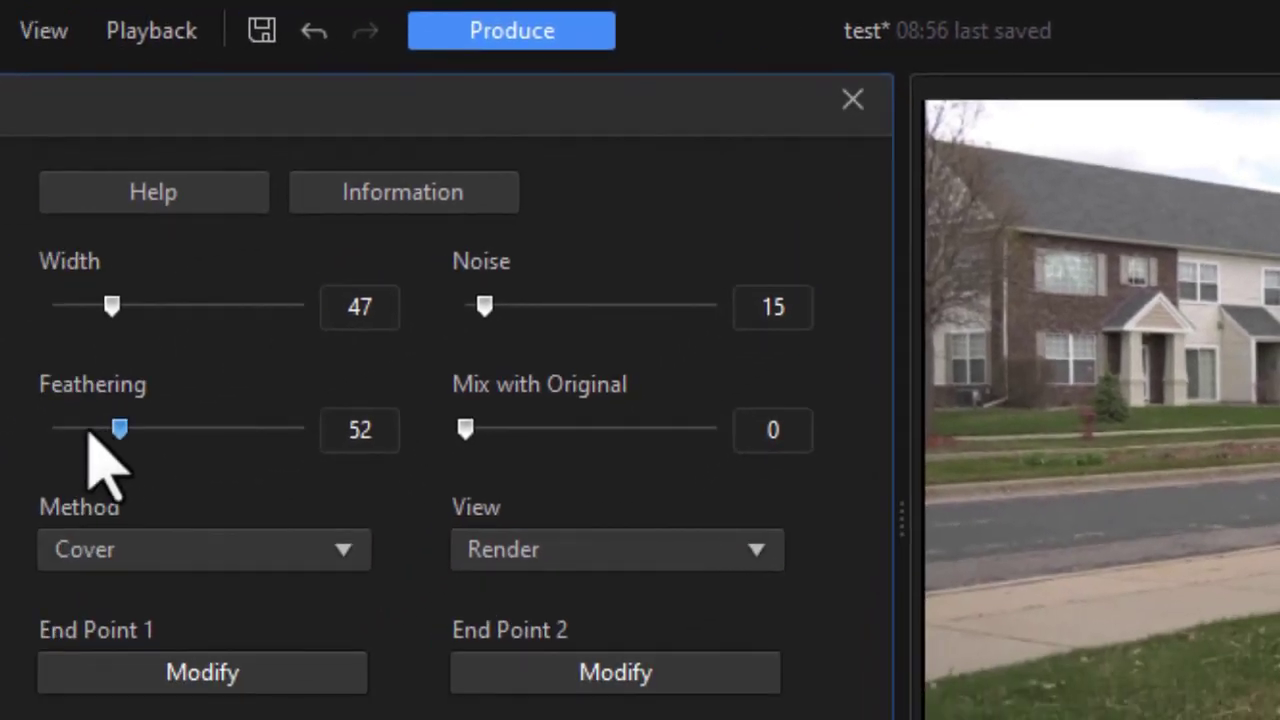
{"action": "left_click_drag", "start_coordinate": [88, 433], "coordinate": [50, 433]}
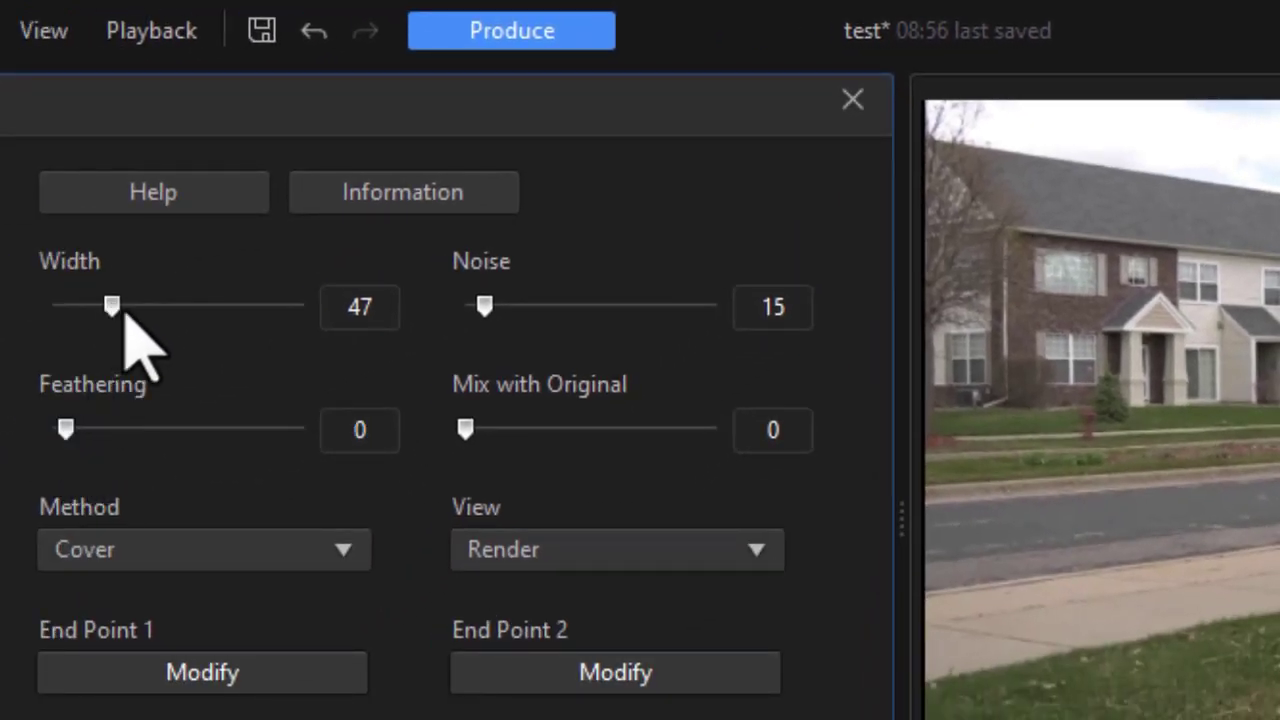
{"action": "left_click_drag", "start_coordinate": [116, 307], "coordinate": [123, 305]}
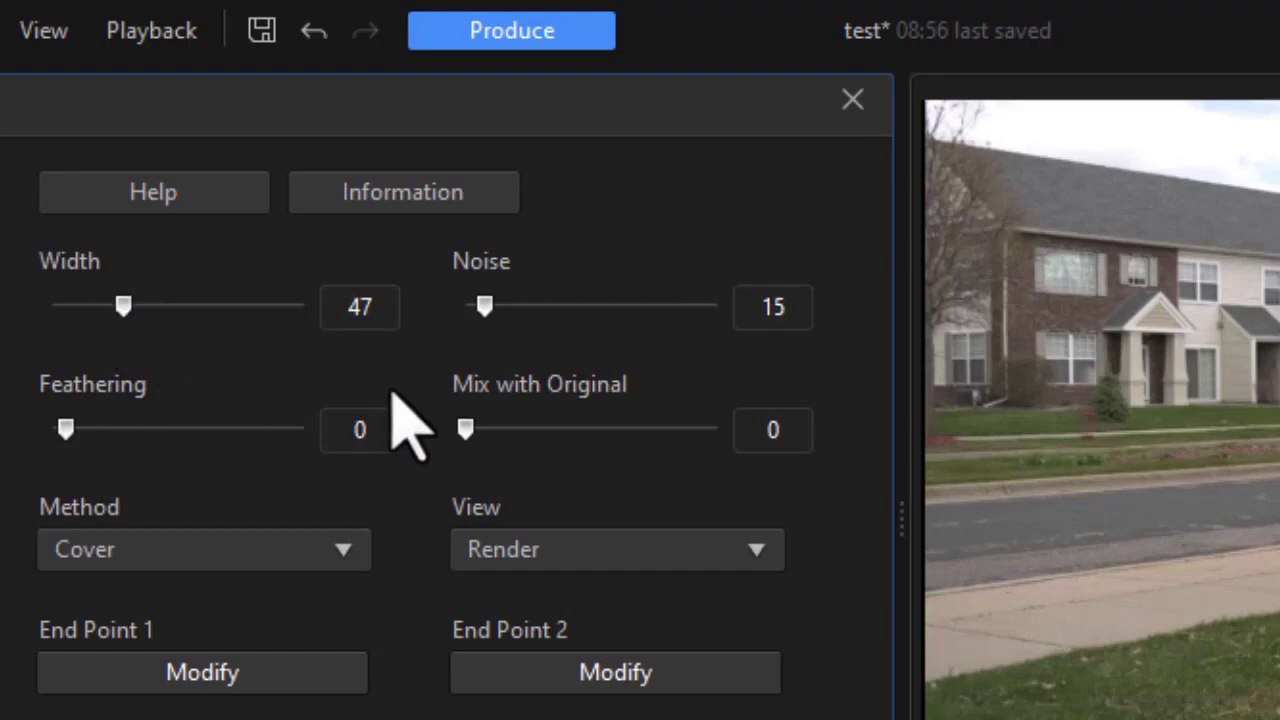